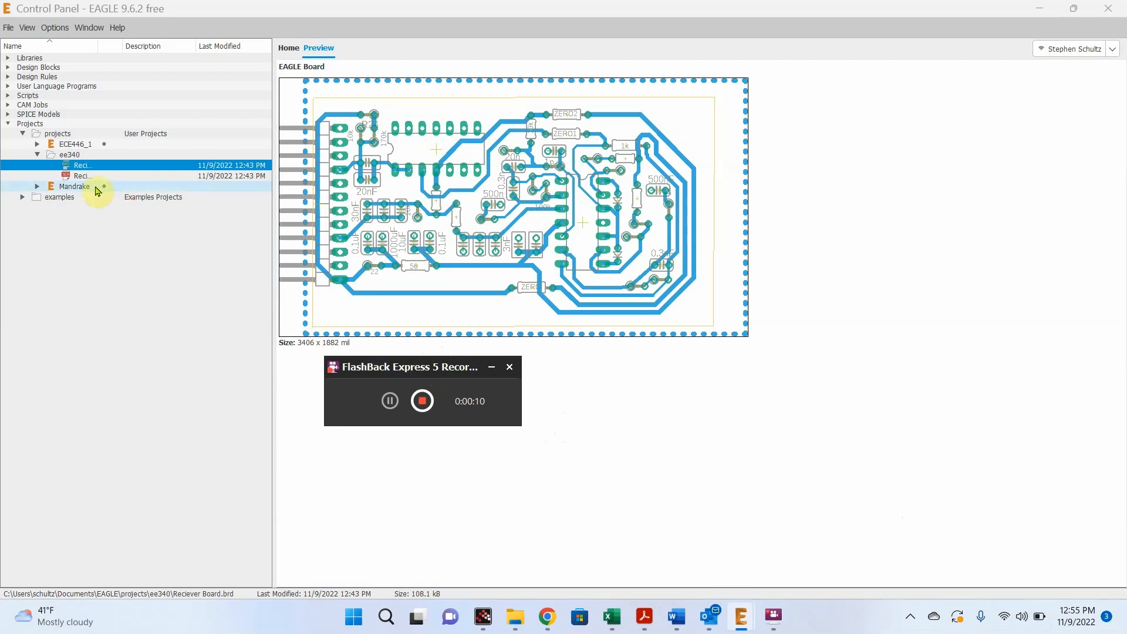
Open the Reciever Board.brd layout from the ee340 project and fit the whole board in view
{"action": "double_click", "coordinate": [85, 169]}
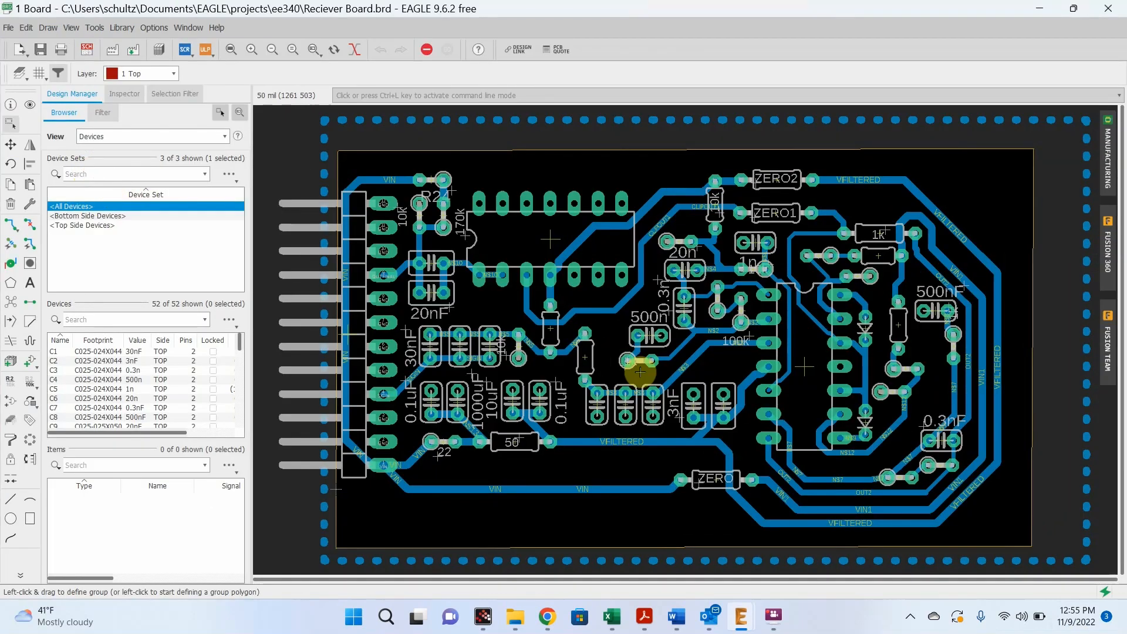
{"action": "scroll", "coordinate": [652, 385], "scroll_direction": "down", "scroll_amount": 2}
{"action": "scroll", "coordinate": [652, 387], "scroll_direction": "up", "scroll_amount": 1}
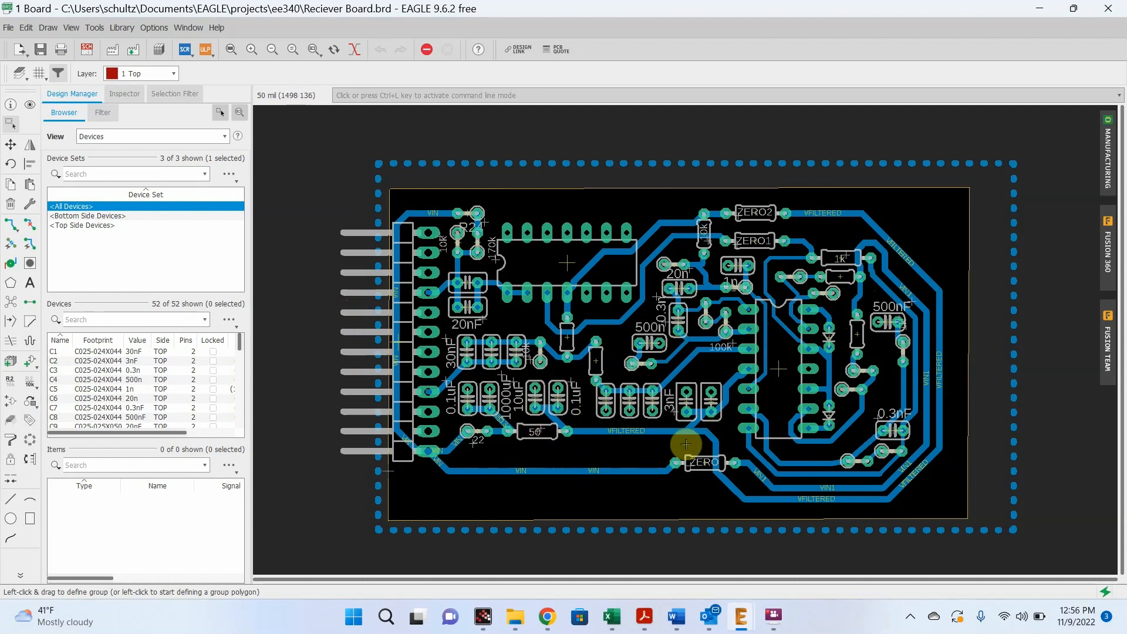
Switch to the BYU Learning Suite gradebook in Chrome and show the description of the PCB ZIP assignment
{"action": "mouse_move", "coordinate": [545, 626]}
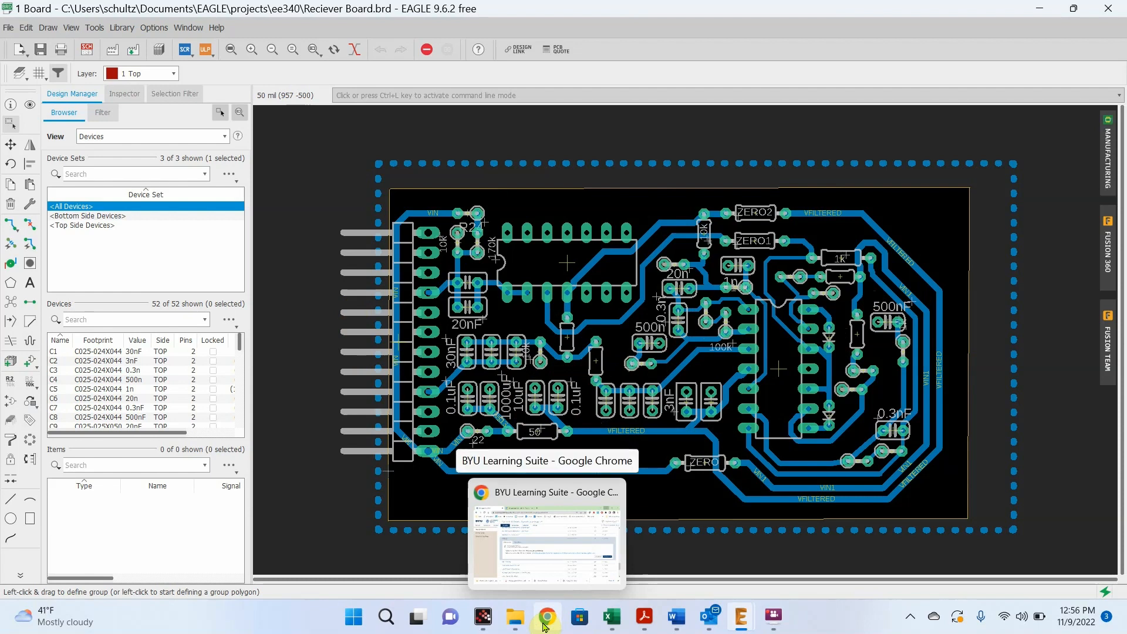
{"action": "left_click", "coordinate": [545, 626]}
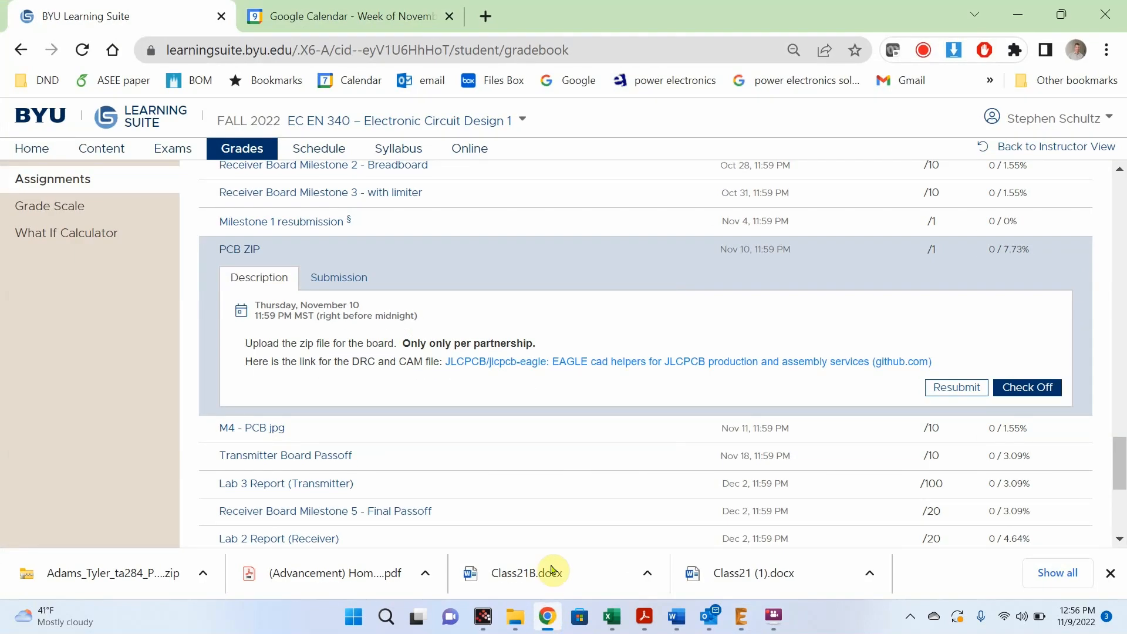
{"action": "scroll", "coordinate": [294, 244], "scroll_direction": "up", "scroll_amount": 15}
{"action": "scroll", "coordinate": [342, 300], "scroll_direction": "down", "scroll_amount": 7}
{"action": "scroll", "coordinate": [342, 299], "scroll_direction": "down", "scroll_amount": 7}
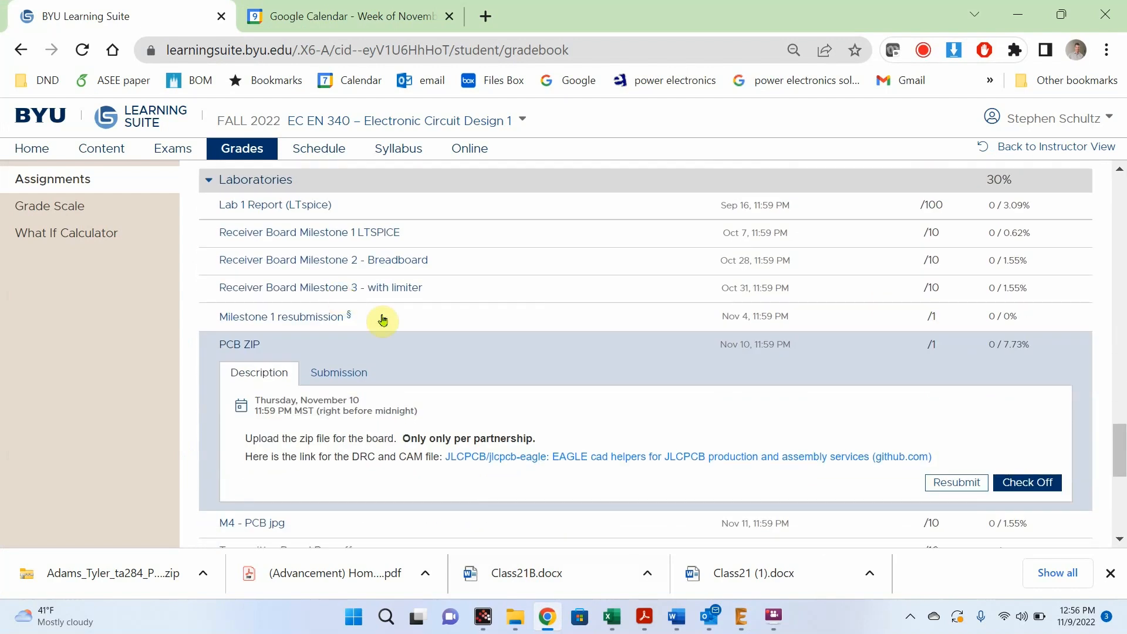
{"action": "scroll", "coordinate": [400, 324], "scroll_direction": "up", "scroll_amount": 2}
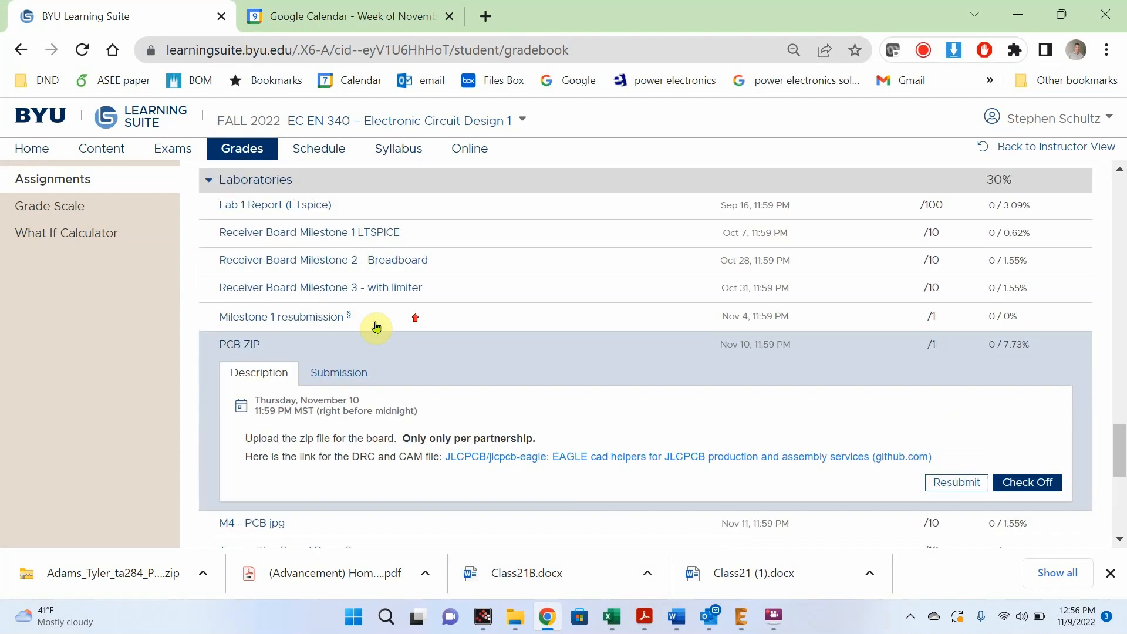
{"action": "left_click", "coordinate": [240, 345]}
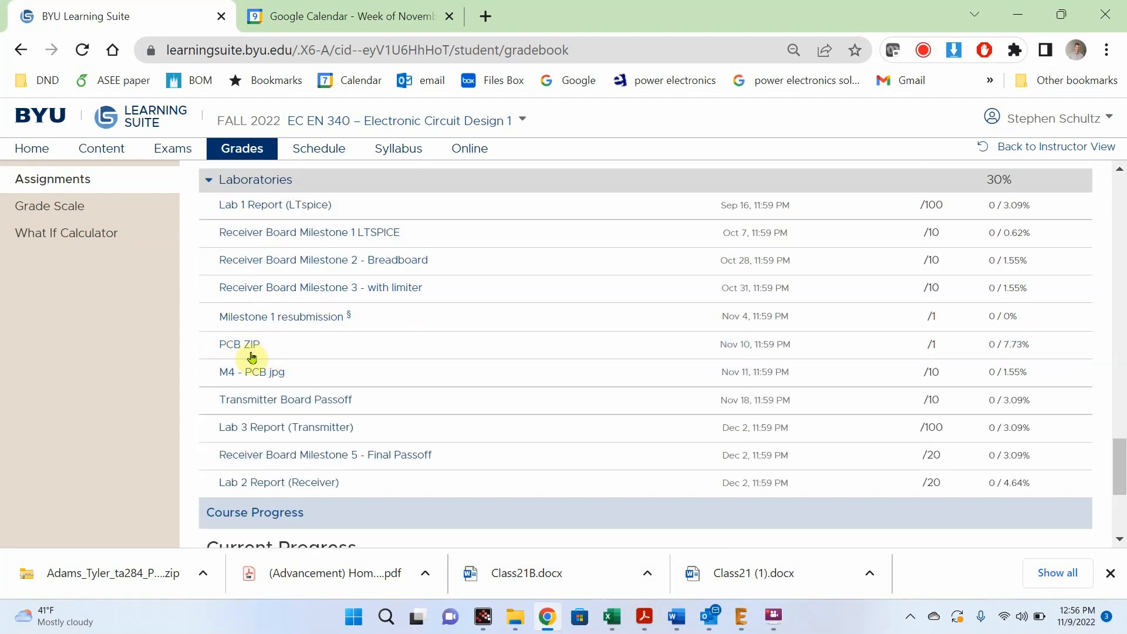
{"action": "left_click", "coordinate": [242, 346]}
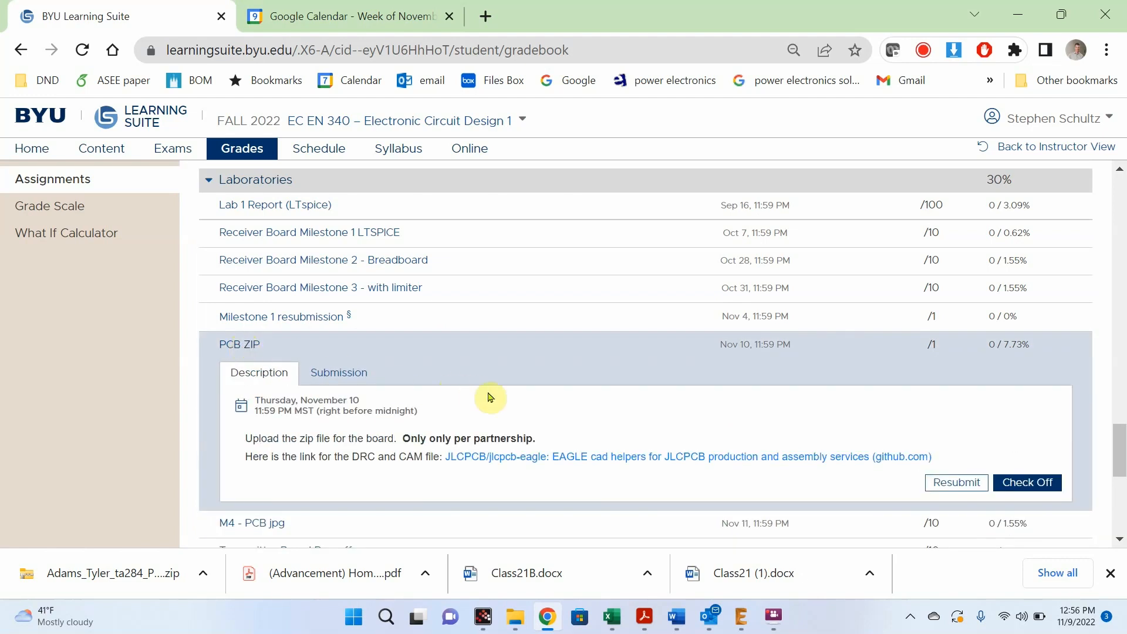
Open the JLCPCB/jlcpcb-eagle GitHub link given in the assignment description for the DRC and CAM files
{"action": "scroll", "coordinate": [464, 399], "scroll_direction": "down", "scroll_amount": 1}
{"action": "scroll", "coordinate": [453, 403], "scroll_direction": "up", "scroll_amount": 1}
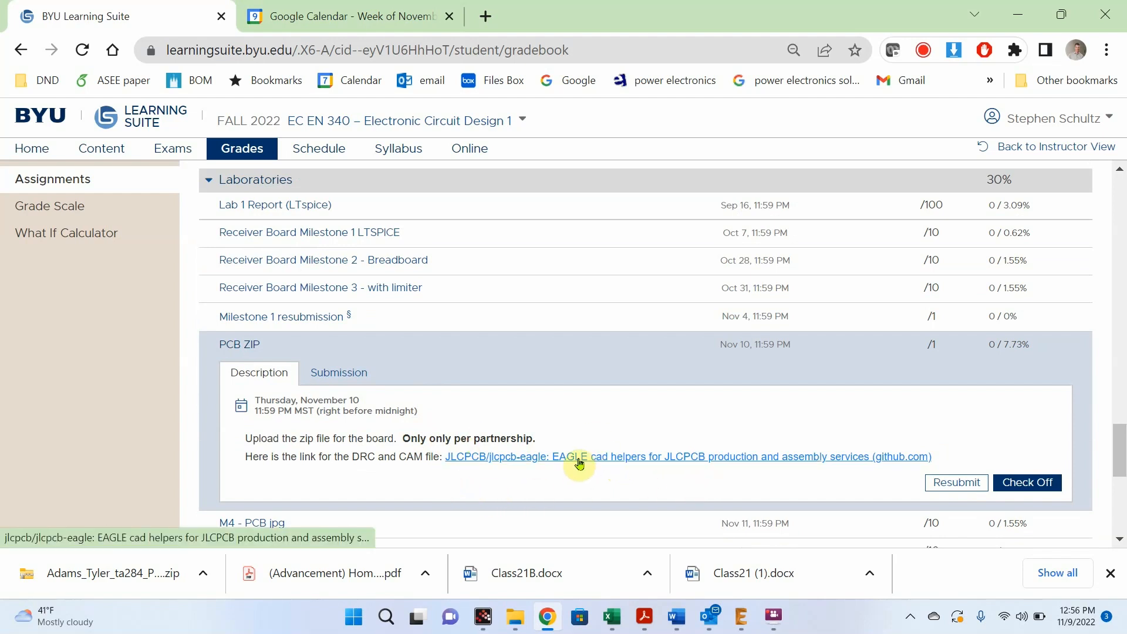
{"action": "left_click", "coordinate": [577, 461]}
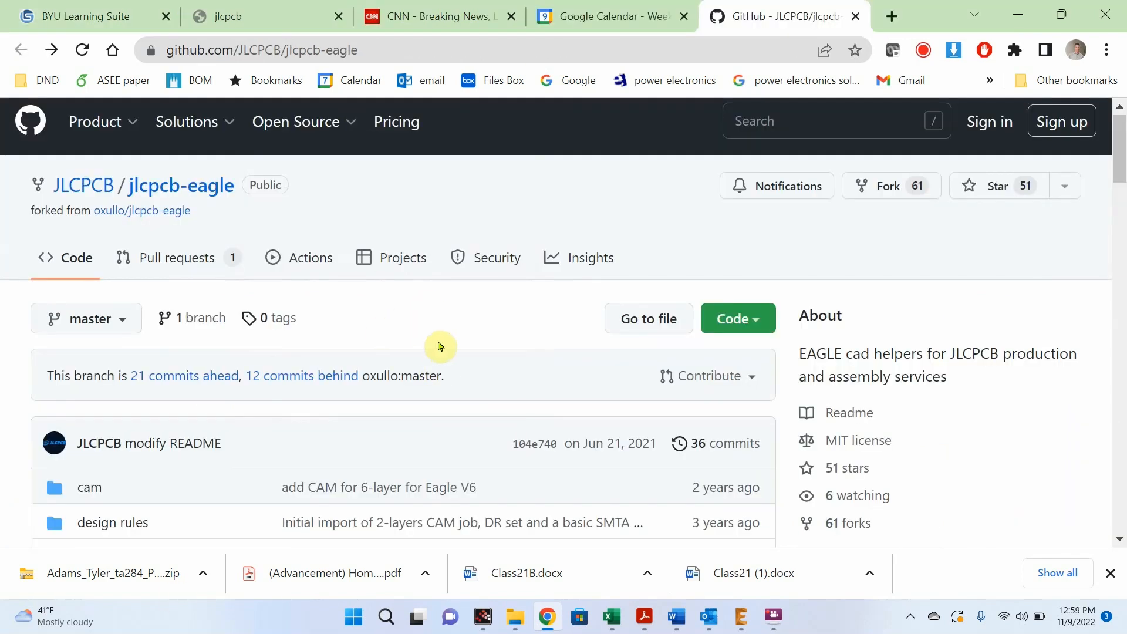
Download the jlcpcb-eagle repository as a ZIP file
{"action": "scroll", "coordinate": [355, 273], "scroll_direction": "down", "scroll_amount": 3}
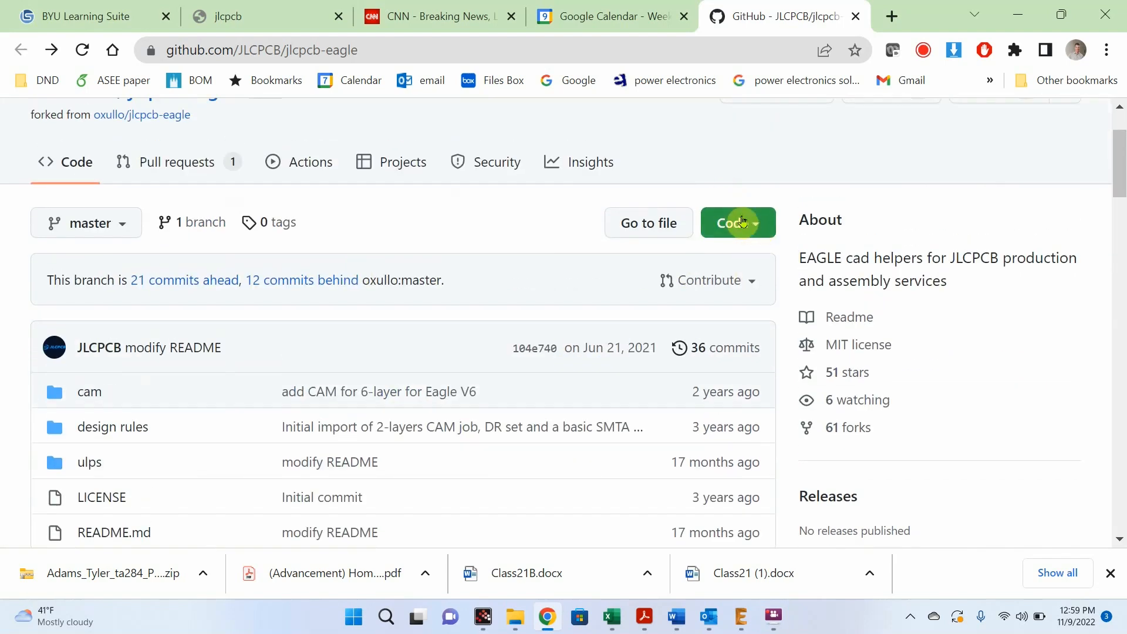
{"action": "left_click", "coordinate": [741, 221]}
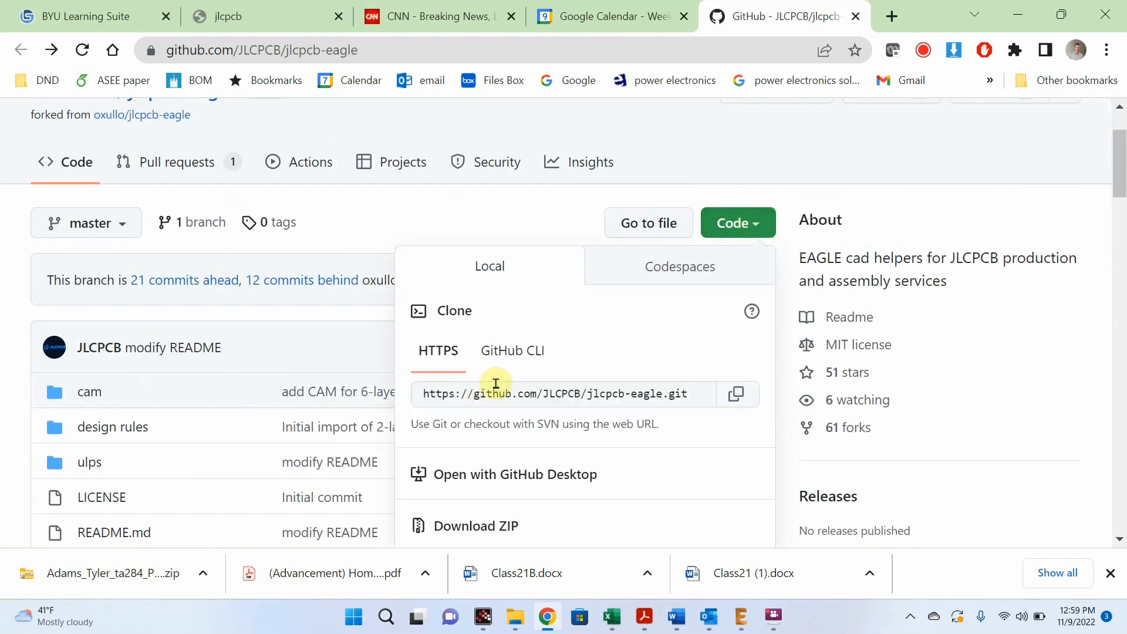
{"action": "scroll", "coordinate": [529, 411], "scroll_direction": "down", "scroll_amount": 2}
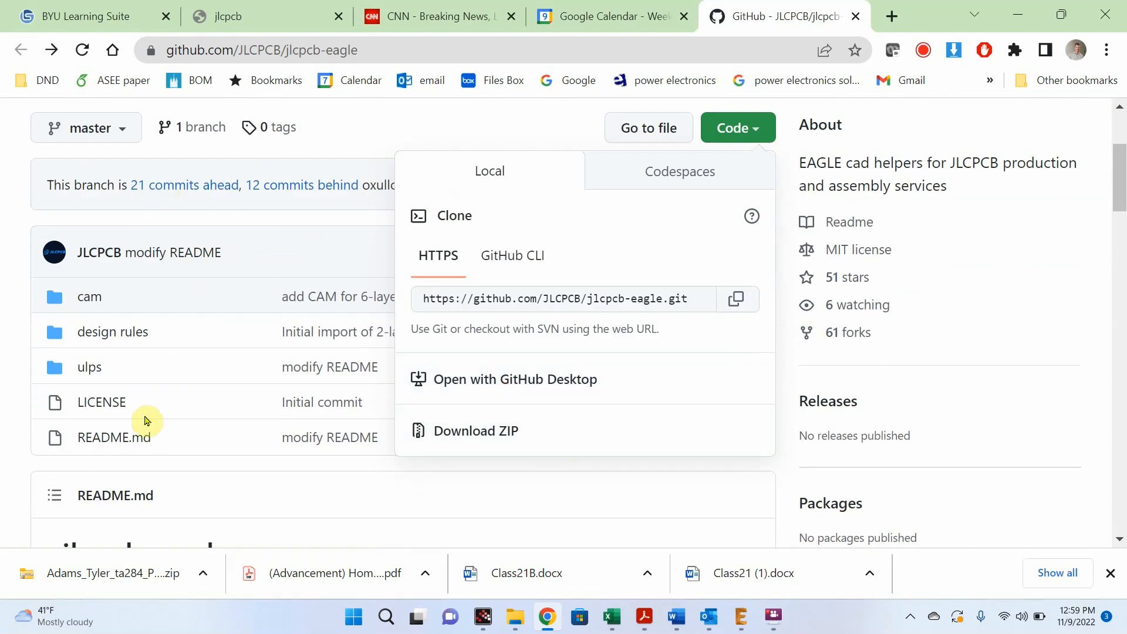
{"action": "left_click", "coordinate": [521, 440]}
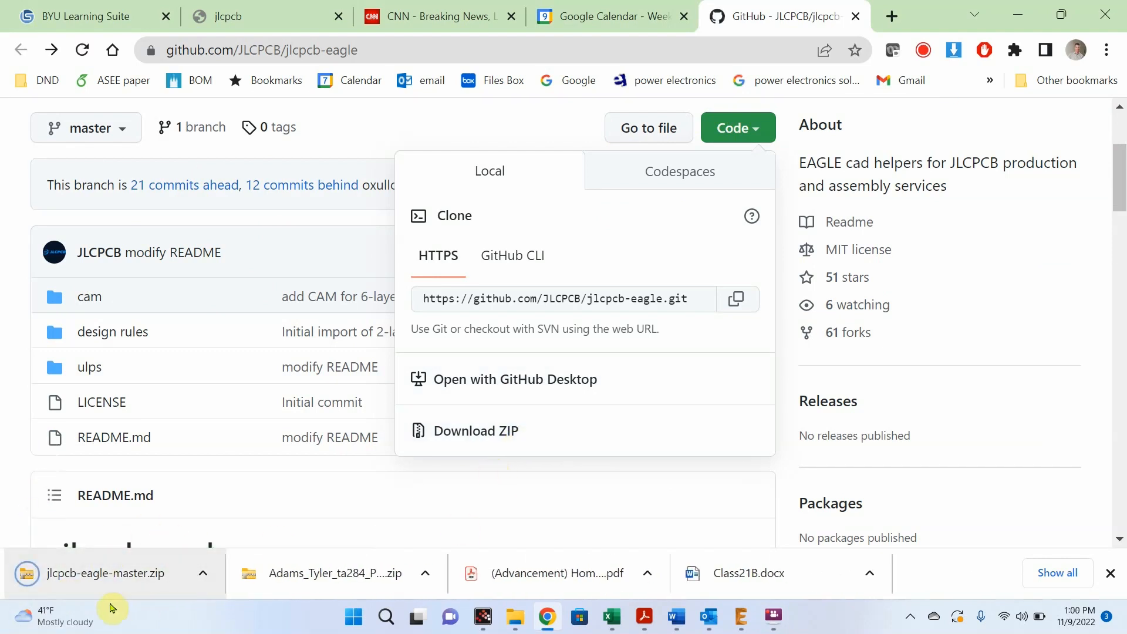
Switch to File Explorer and extract jlcpcb-eagle-master.zip in the Downloads folder
{"action": "left_click", "coordinate": [88, 574]}
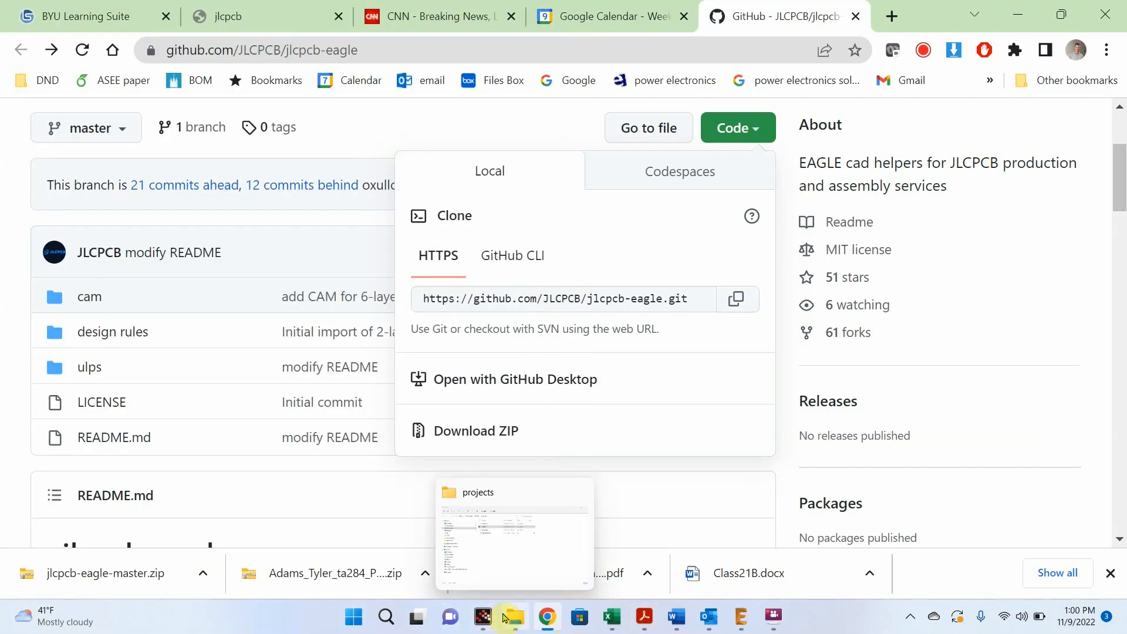
{"action": "left_click", "coordinate": [514, 616]}
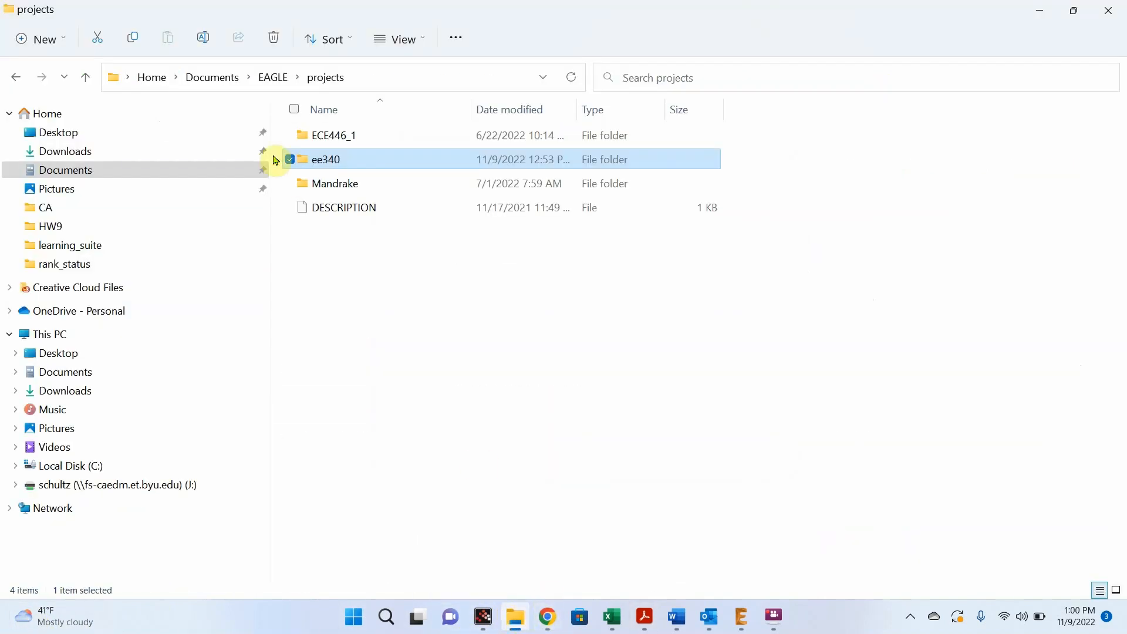
{"action": "left_click", "coordinate": [141, 151]}
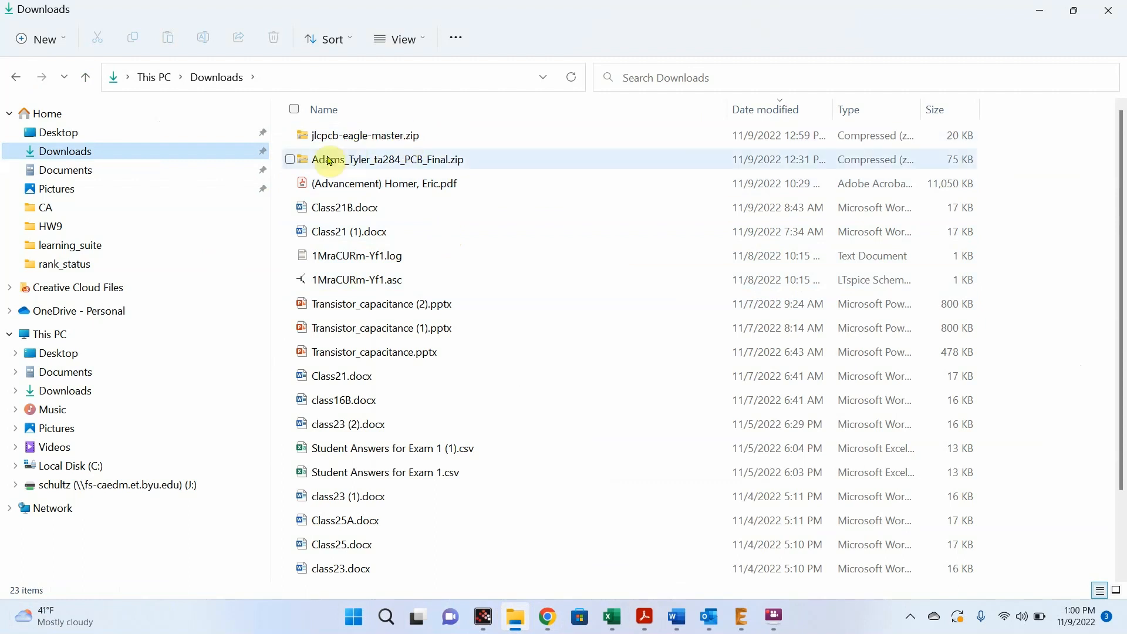
{"action": "left_click", "coordinate": [412, 139]}
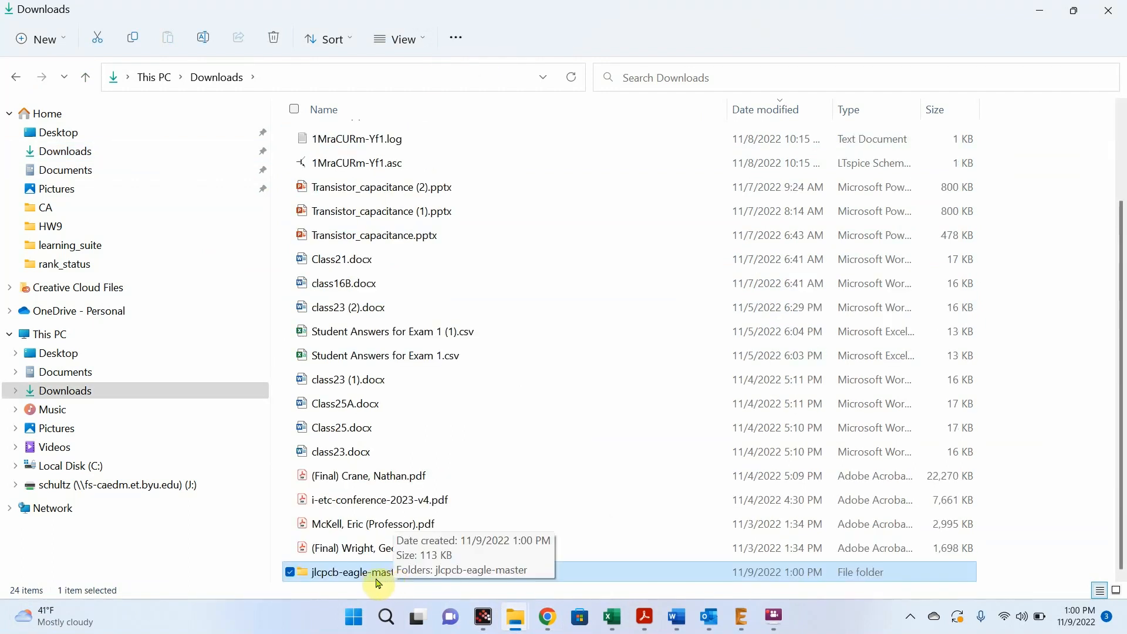
Move jlcpcb-2layers.dru from the extracted package's design rules folder to the Documents folder
{"action": "double_click", "coordinate": [376, 577]}
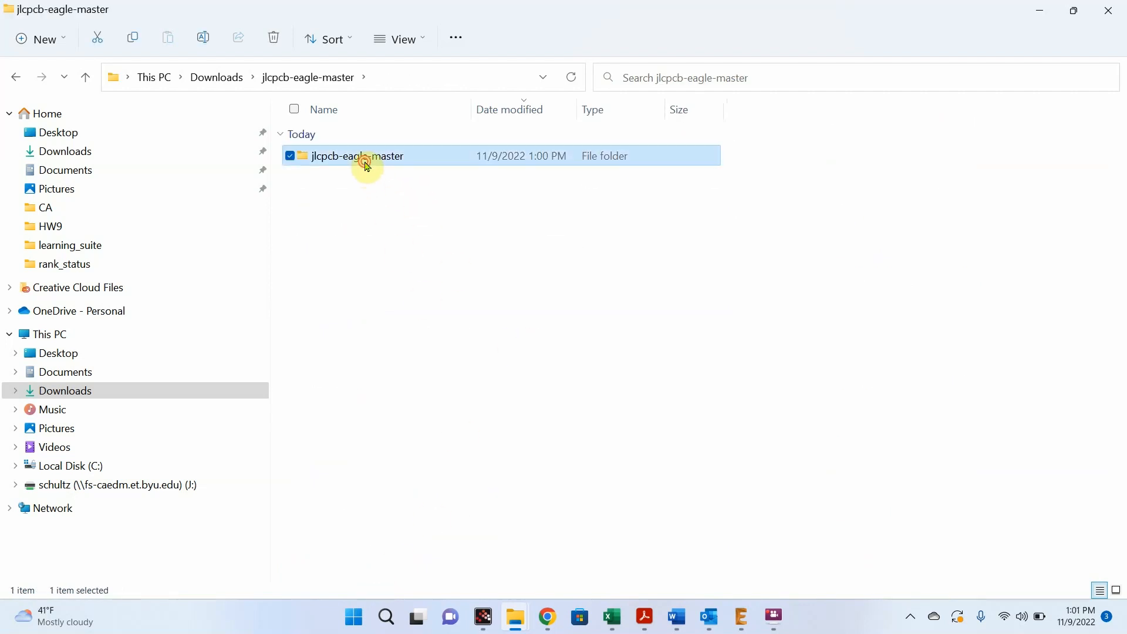
{"action": "double_click", "coordinate": [370, 159]}
{"action": "double_click", "coordinate": [377, 229]}
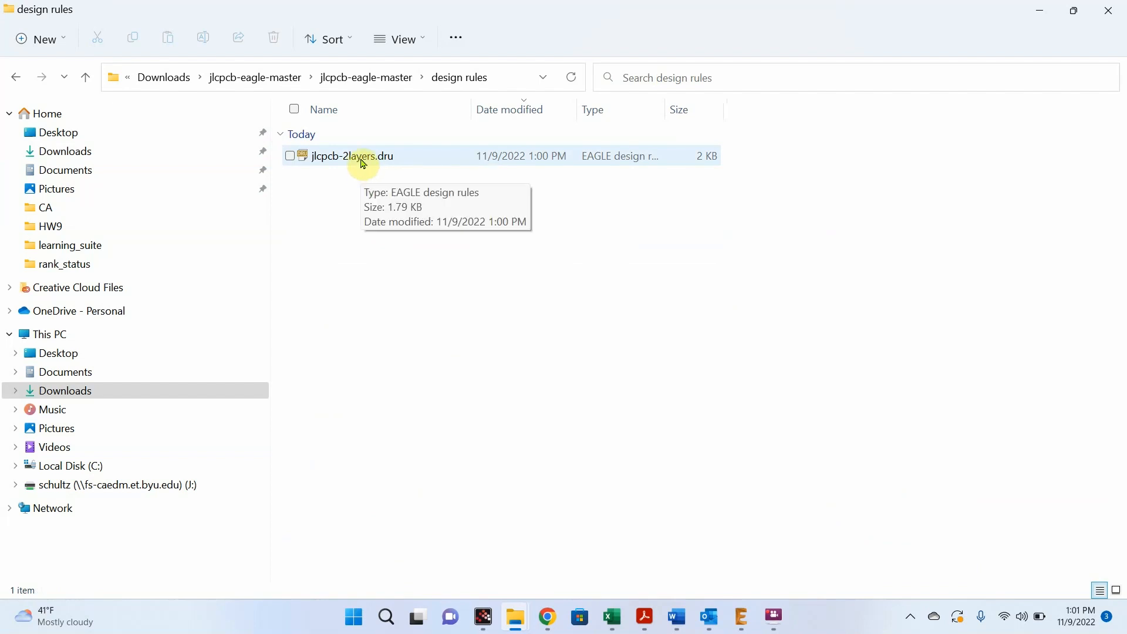
{"action": "left_click_drag", "start_coordinate": [364, 164], "coordinate": [109, 178]}
Move jlcpcb-2layers.dru from Documents into the EAGLE folder's design rules subfolder and open that subfolder
{"action": "left_click", "coordinate": [109, 171]}
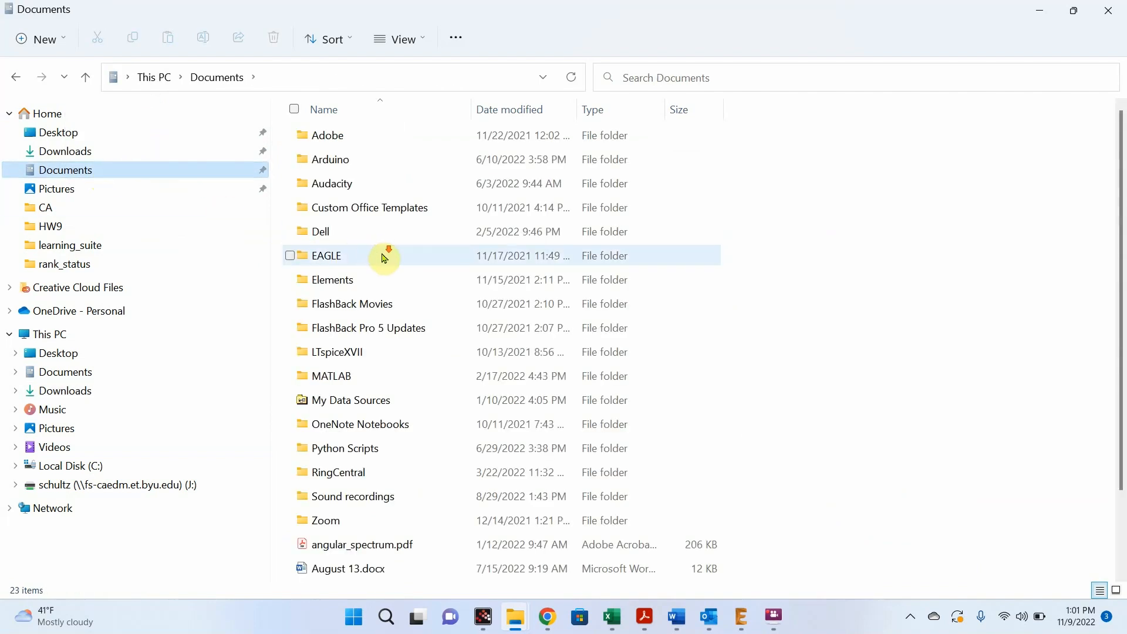
{"action": "scroll", "coordinate": [382, 256], "scroll_direction": "down", "scroll_amount": 2}
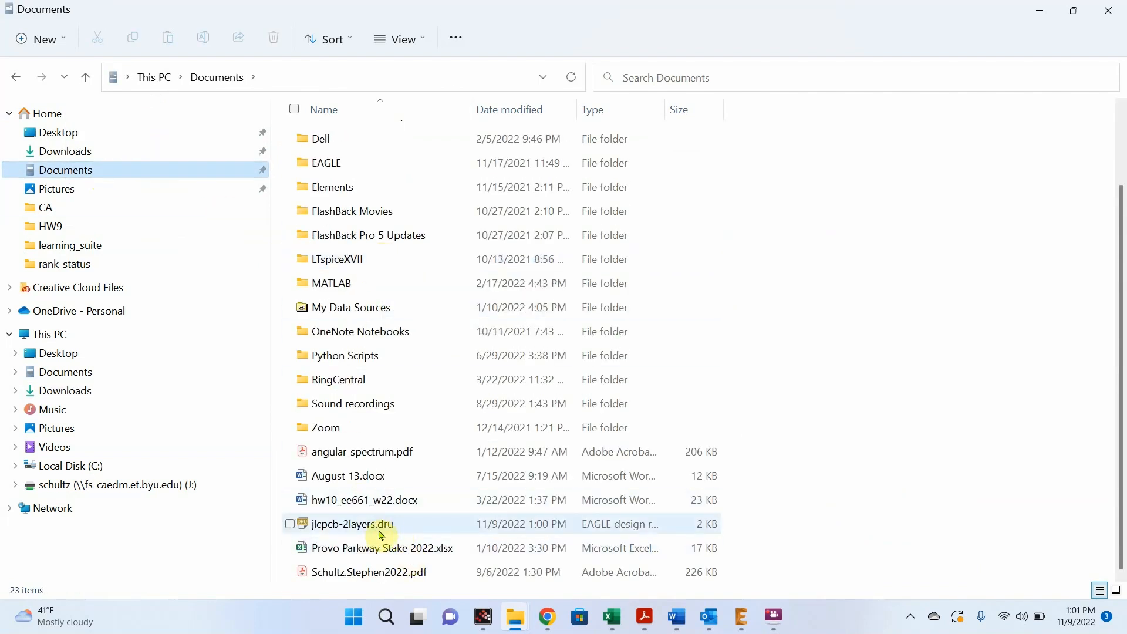
{"action": "left_click_drag", "start_coordinate": [379, 529], "coordinate": [351, 169]}
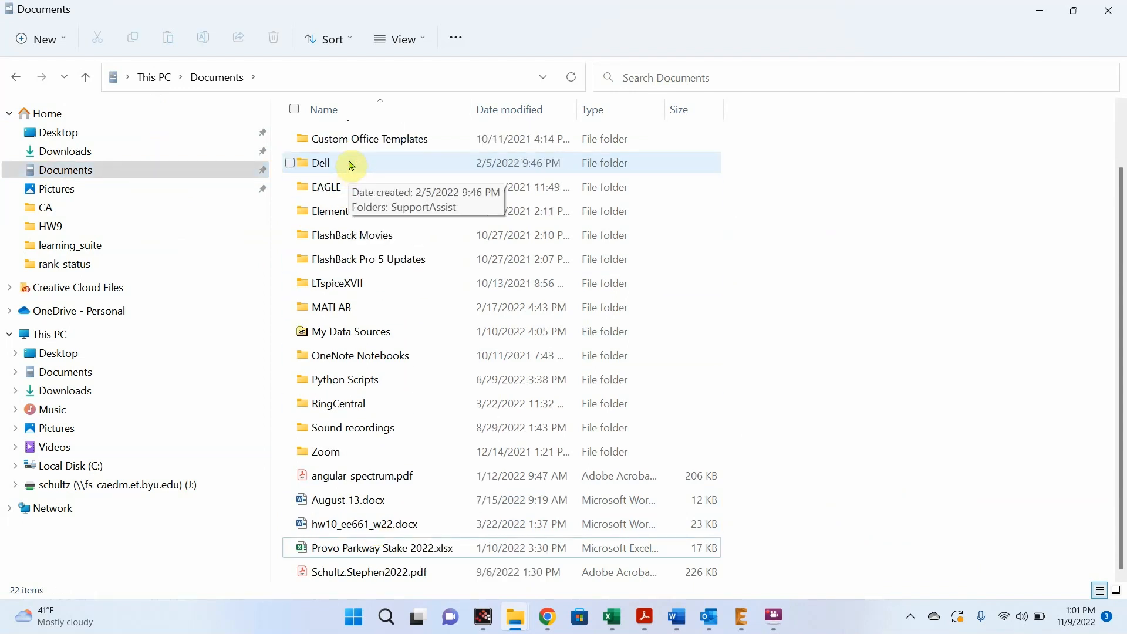
{"action": "double_click", "coordinate": [355, 186]}
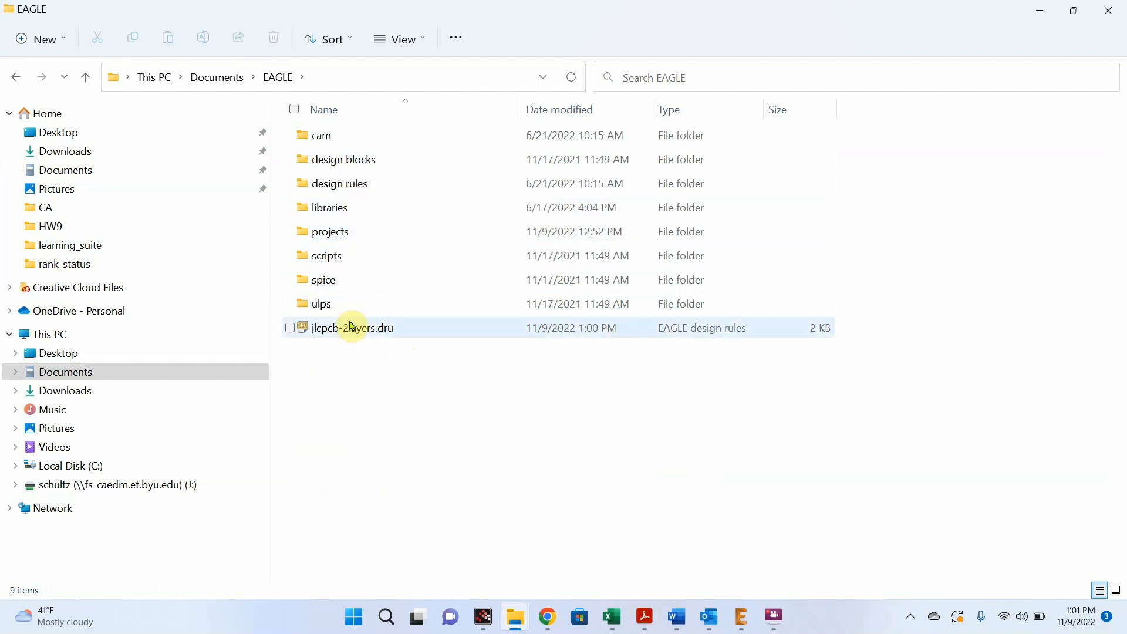
{"action": "left_click_drag", "start_coordinate": [357, 337], "coordinate": [400, 185]}
{"action": "double_click", "coordinate": [372, 183]}
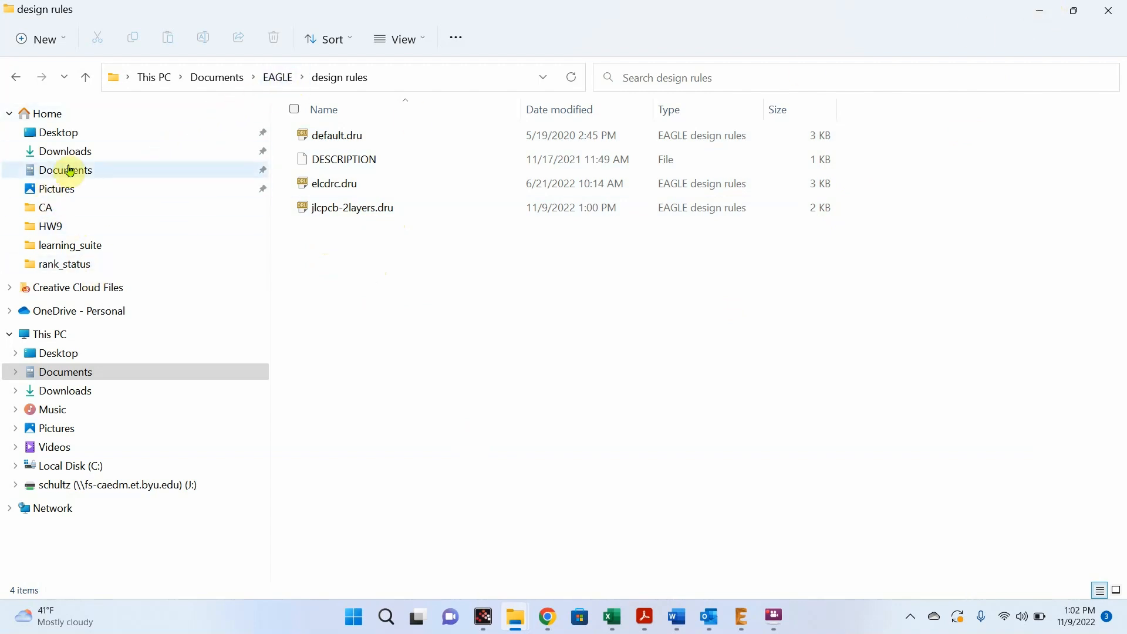
Move jlcpcb_2_layer_v72.cam from the extracted jlcpcb-eagle-master package's cam folder in Downloads to the Documents folder
{"action": "left_click", "coordinate": [78, 151]}
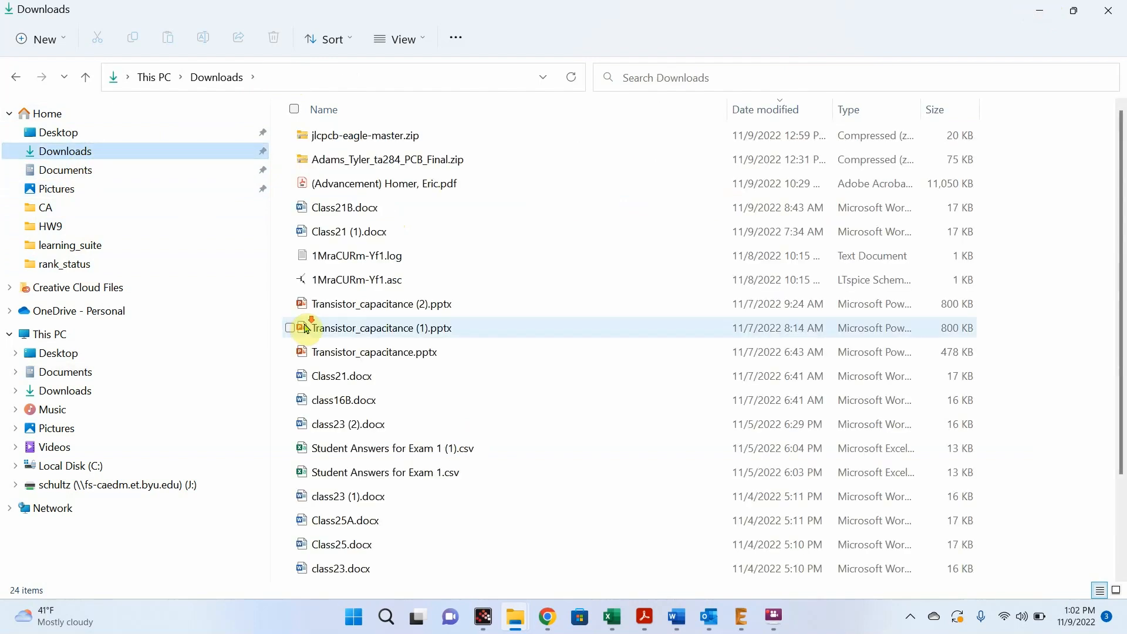
{"action": "scroll", "coordinate": [311, 447], "scroll_direction": "down", "scroll_amount": 2}
{"action": "double_click", "coordinate": [385, 580]}
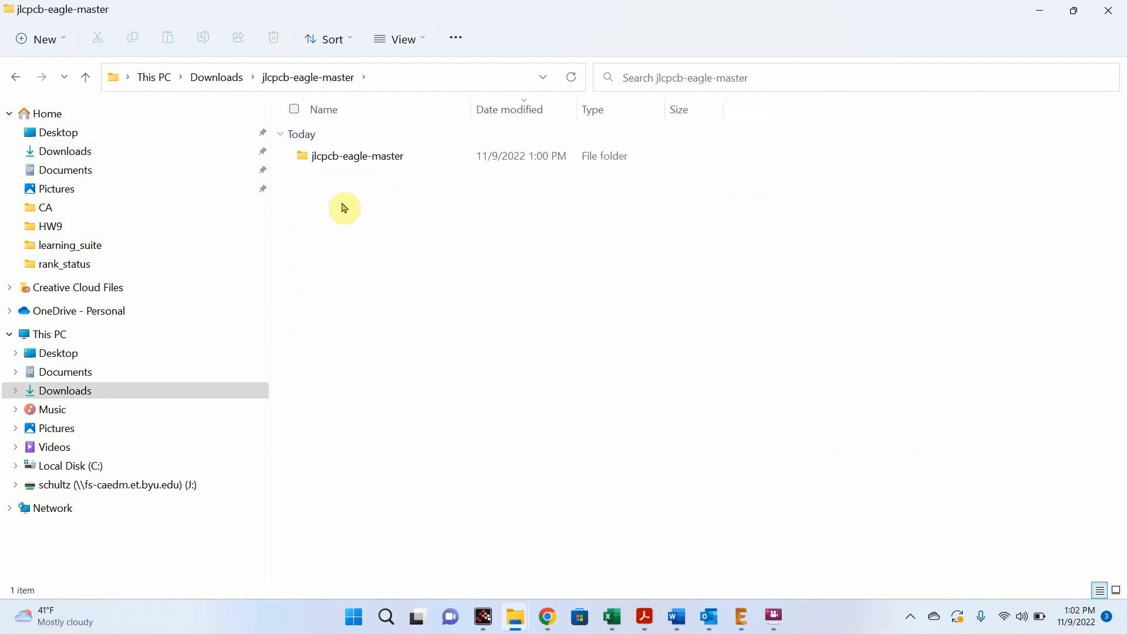
{"action": "double_click", "coordinate": [346, 157]}
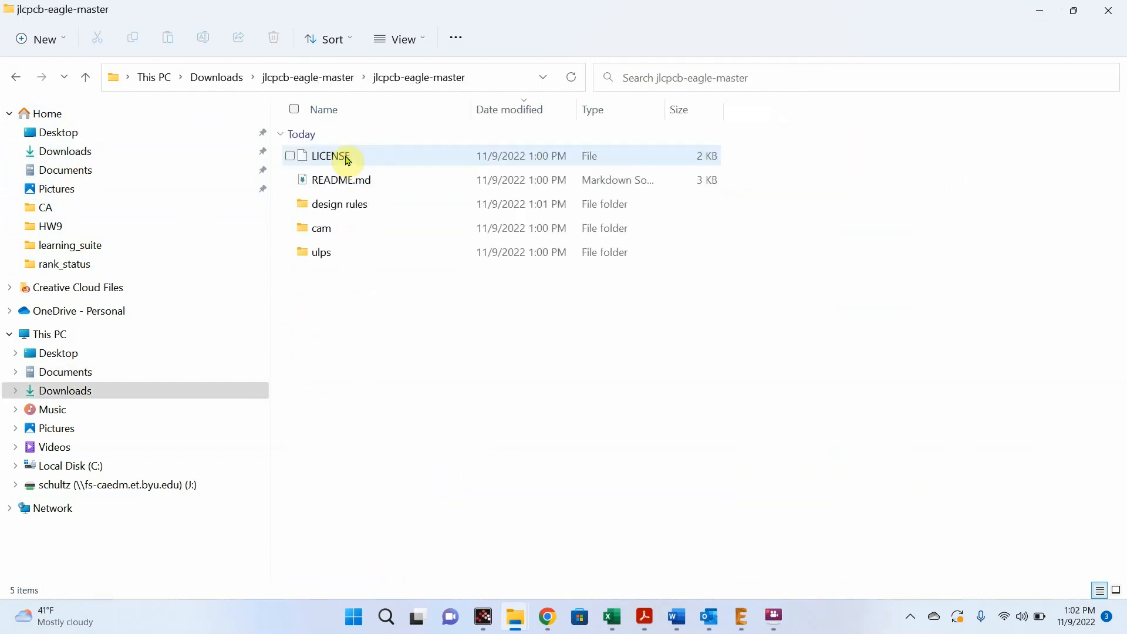
{"action": "double_click", "coordinate": [347, 228]}
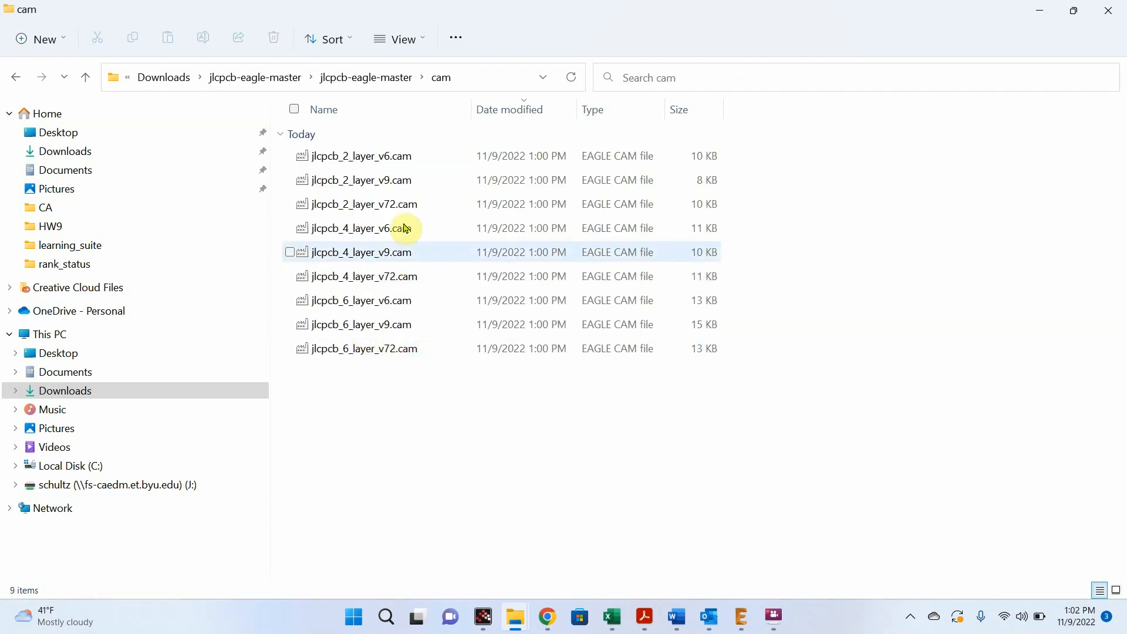
{"action": "left_click_drag", "start_coordinate": [396, 204], "coordinate": [102, 175]}
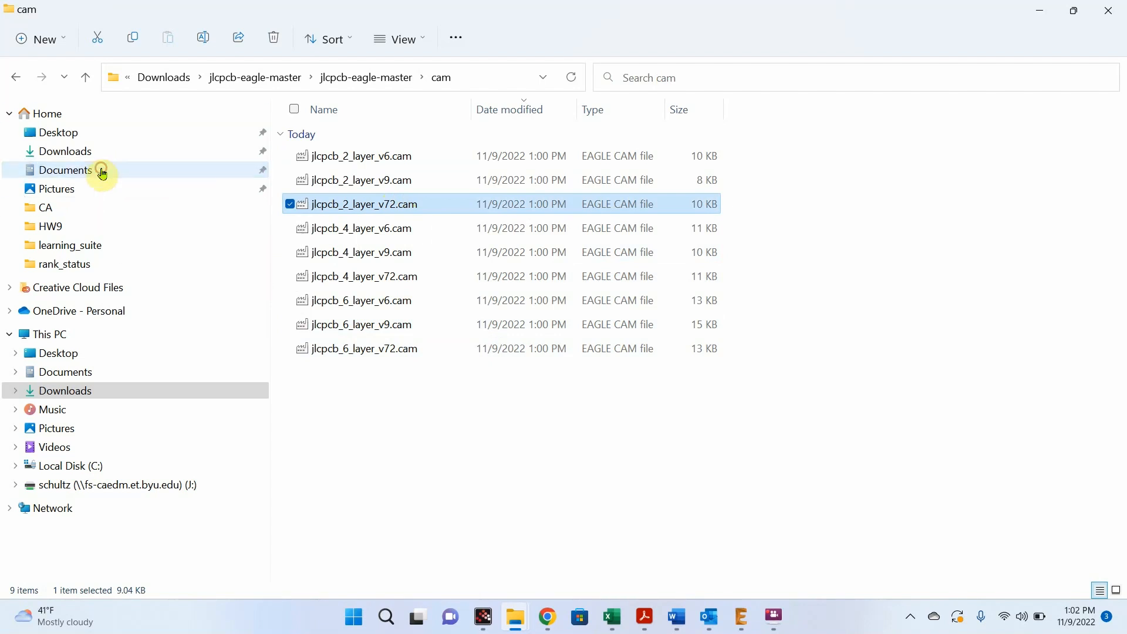
Move jlcpcb_2_layer_v72.cam from Documents into the EAGLE folder's cam subfolder and open that subfolder
{"action": "left_click", "coordinate": [102, 171]}
{"action": "scroll", "coordinate": [470, 488], "scroll_direction": "down", "scroll_amount": 2}
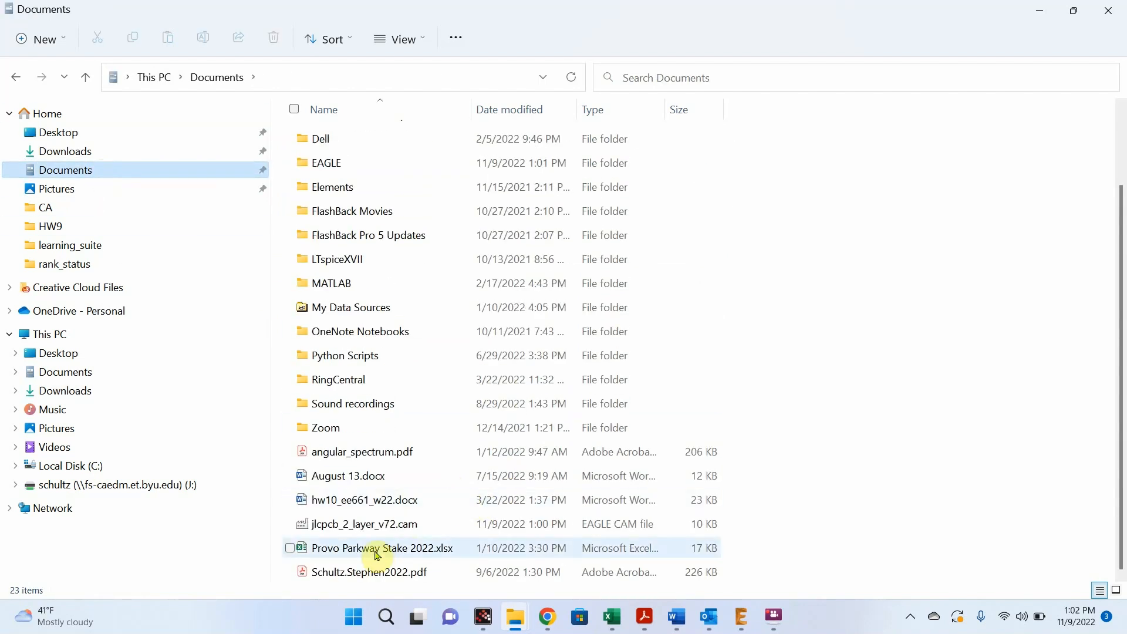
{"action": "left_click_drag", "start_coordinate": [378, 524], "coordinate": [350, 170]}
{"action": "left_click", "coordinate": [354, 194]}
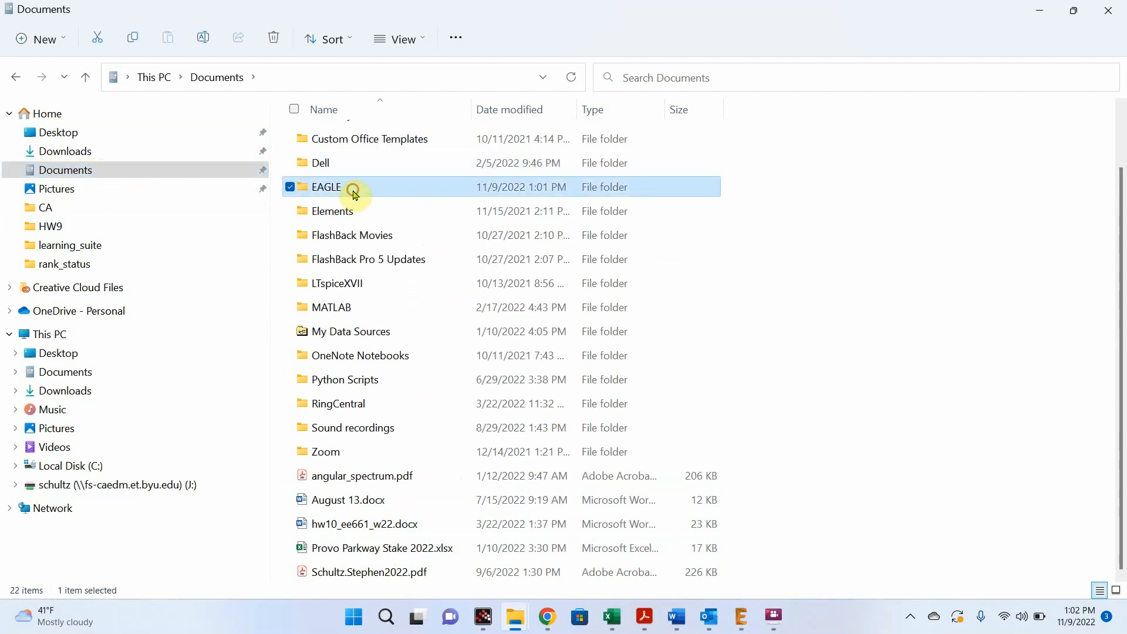
{"action": "double_click", "coordinate": [355, 194]}
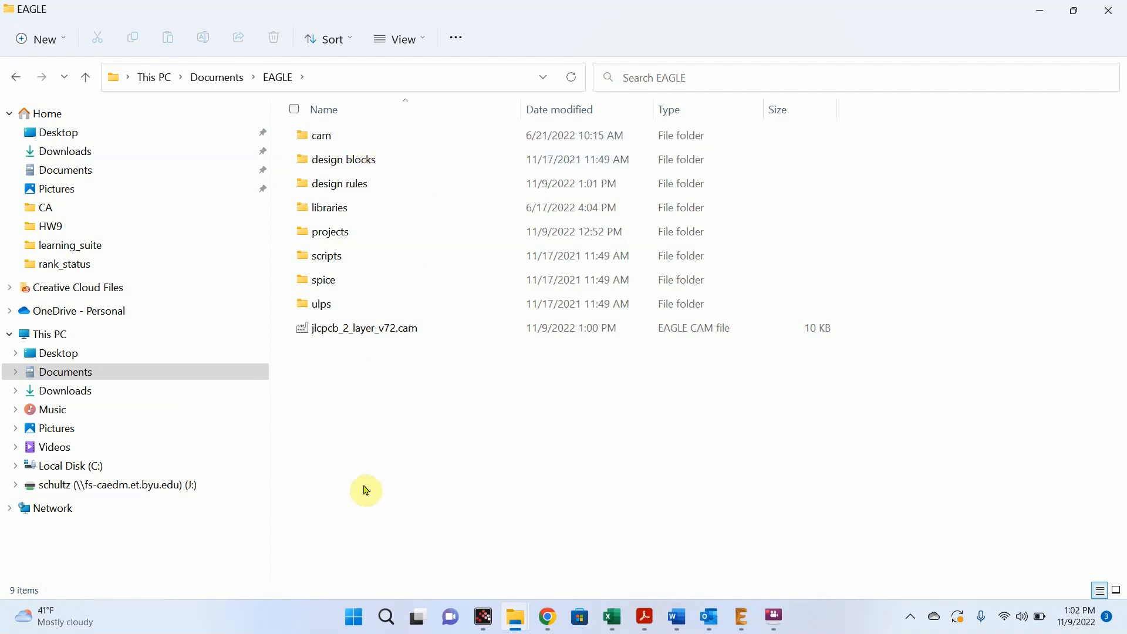
{"action": "left_click", "coordinate": [364, 336]}
{"action": "left_click_drag", "start_coordinate": [425, 339], "coordinate": [364, 138]}
{"action": "double_click", "coordinate": [364, 139]}
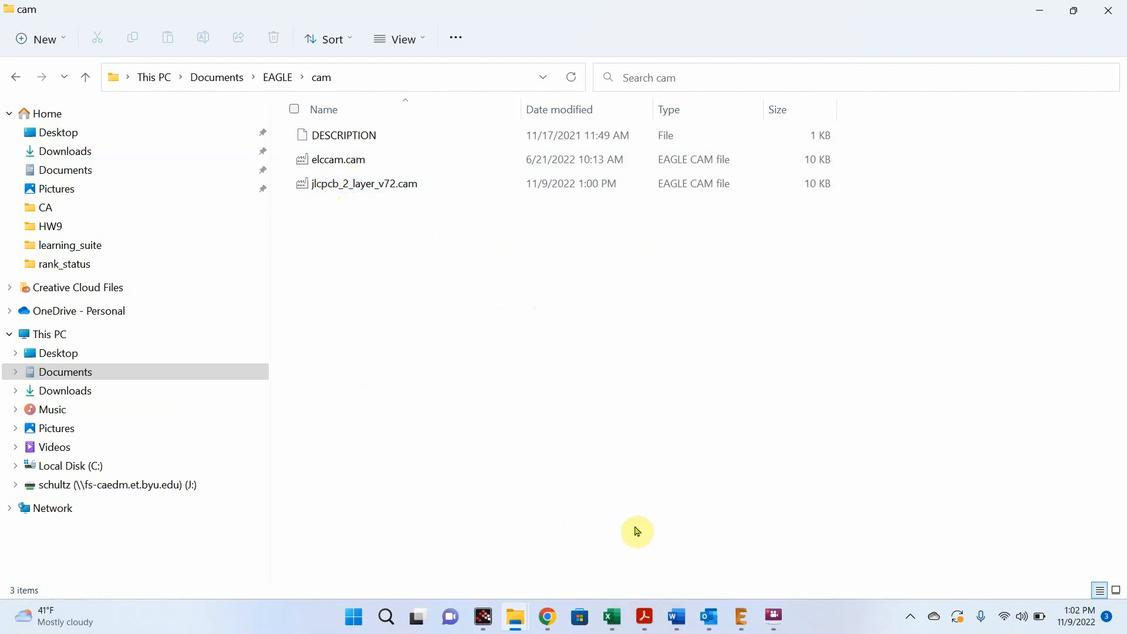
Switch to the Reciever Board layout in EAGLE and run the ratsnest command to fill the copper pour
{"action": "mouse_move", "coordinate": [753, 630]}
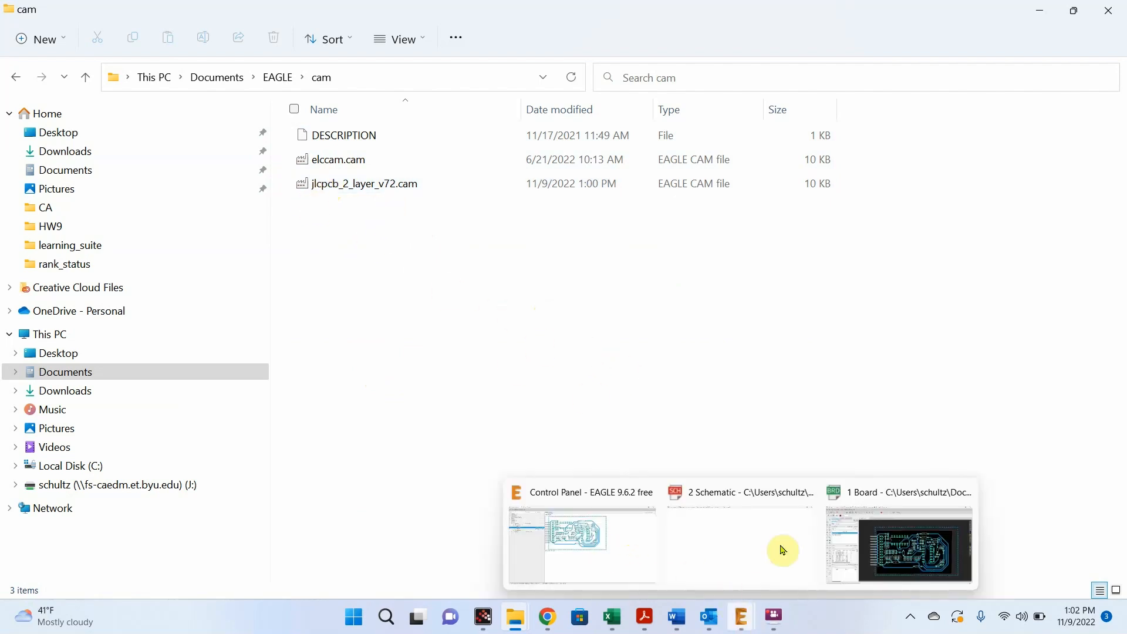
{"action": "left_click", "coordinate": [902, 520]}
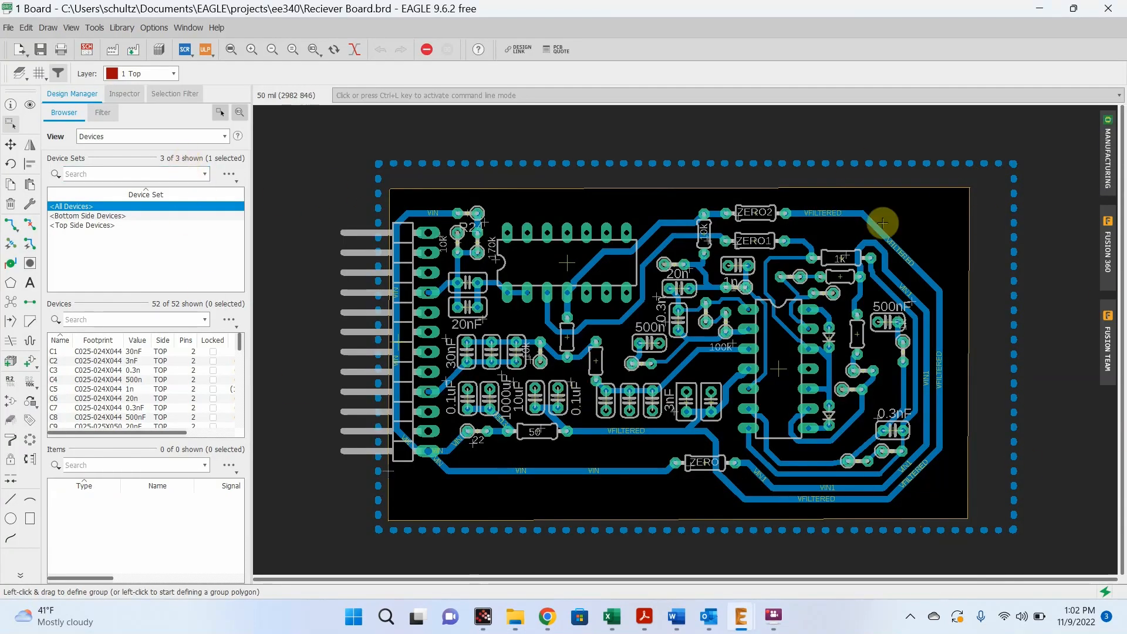
{"action": "left_click", "coordinate": [449, 90]}
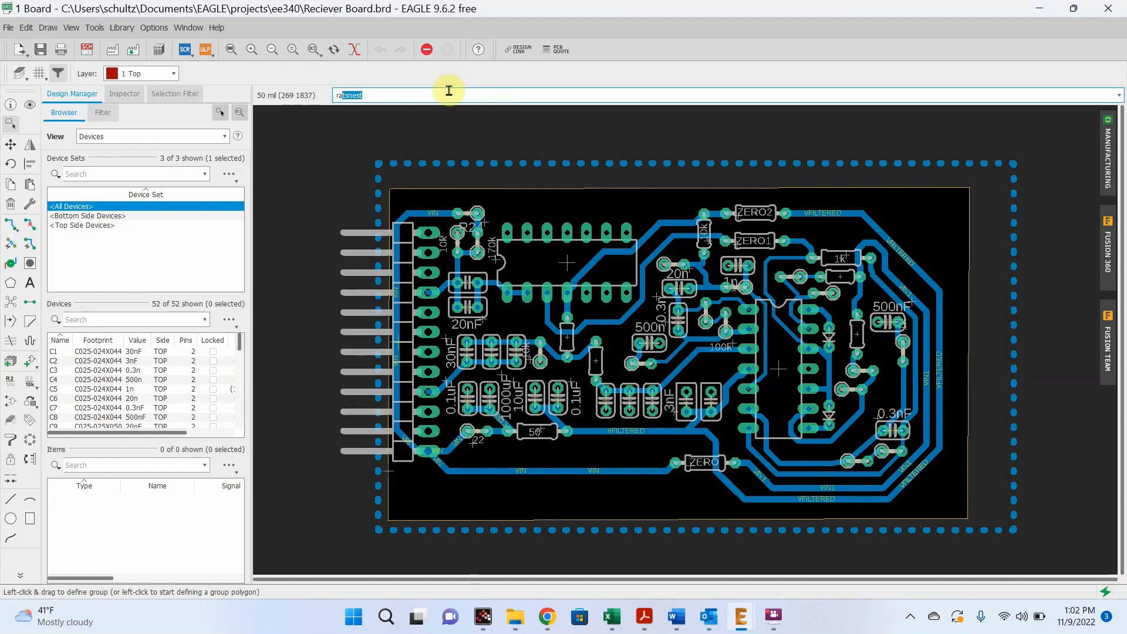
{"action": "key", "text": "Return"}
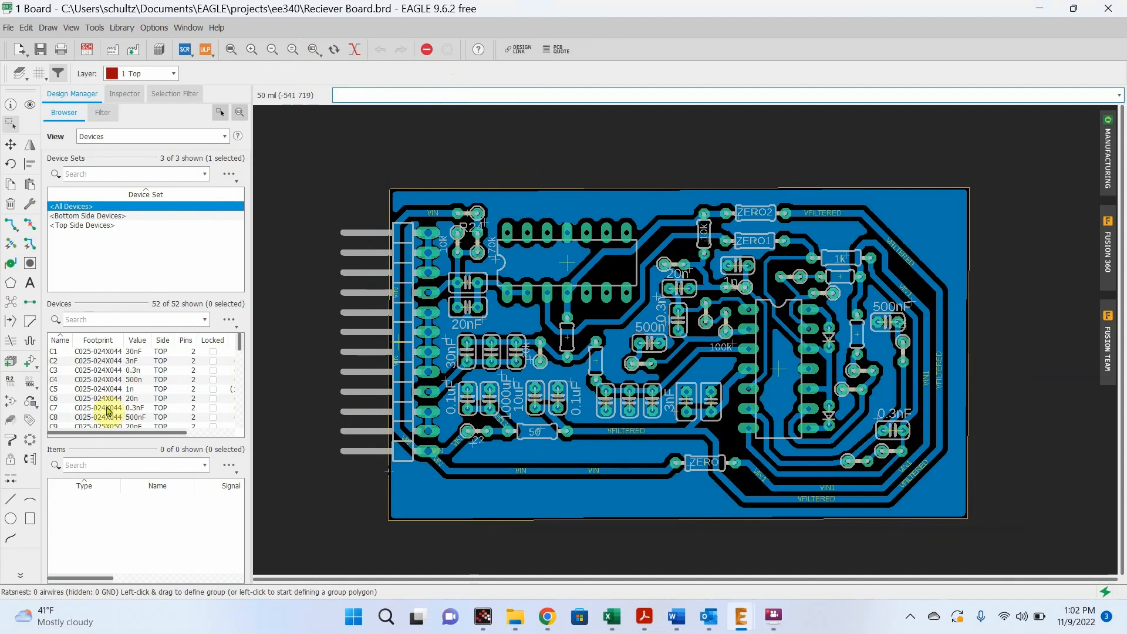
Load and apply jlcpcb-2layers.dru from the EAGLE design rules folder, and run the design rule check on the board
{"action": "left_click", "coordinate": [23, 580]}
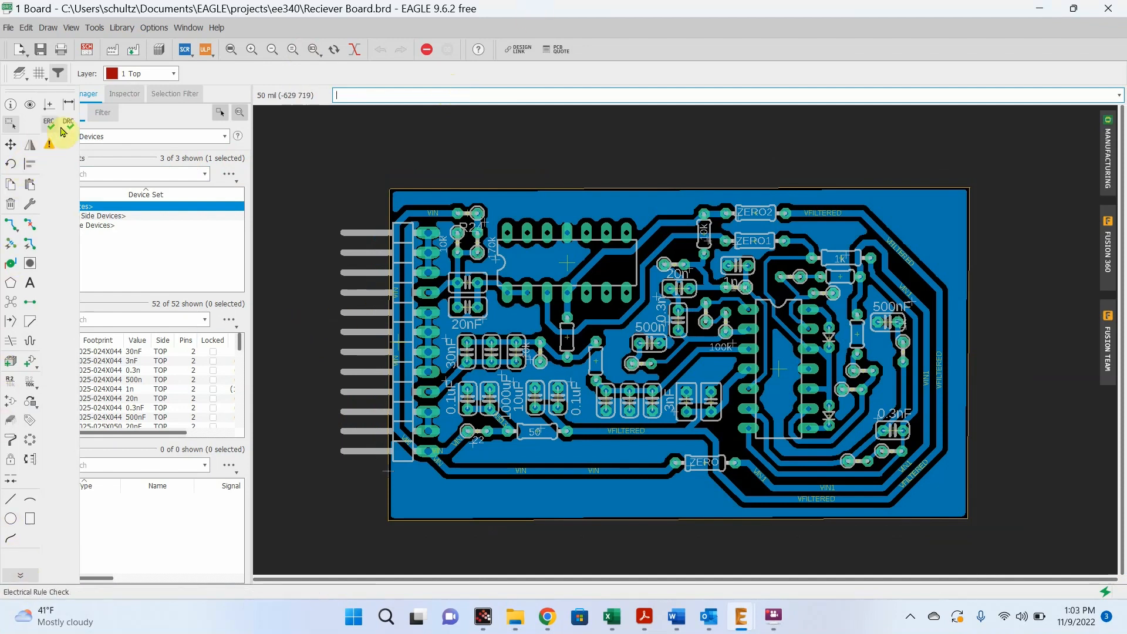
{"action": "left_click", "coordinate": [96, 28]}
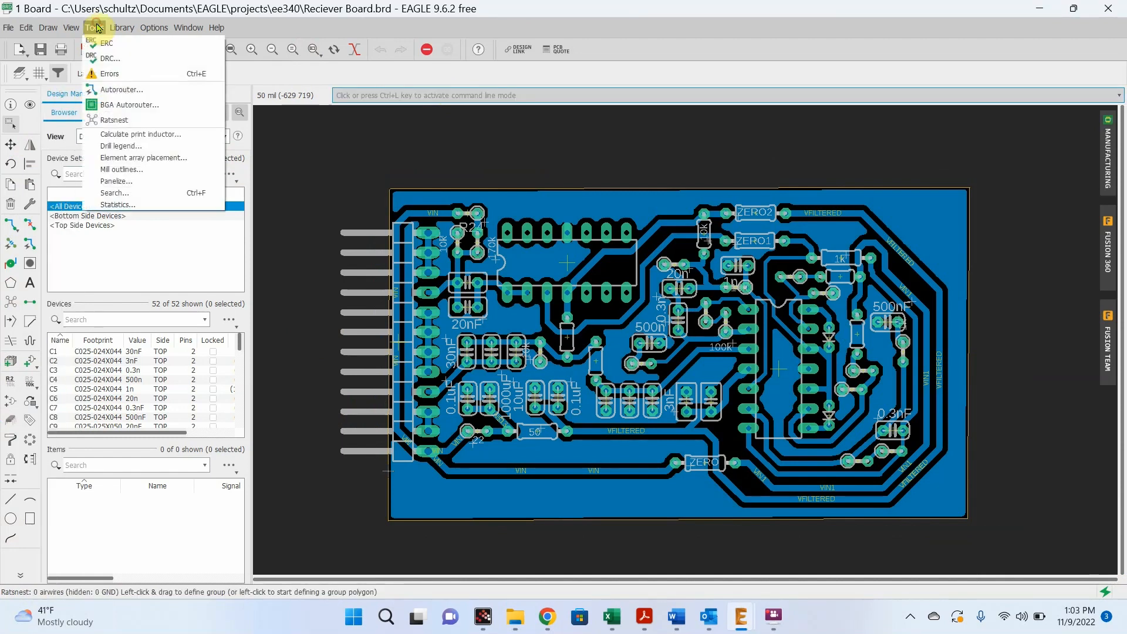
{"action": "left_click", "coordinate": [111, 59]}
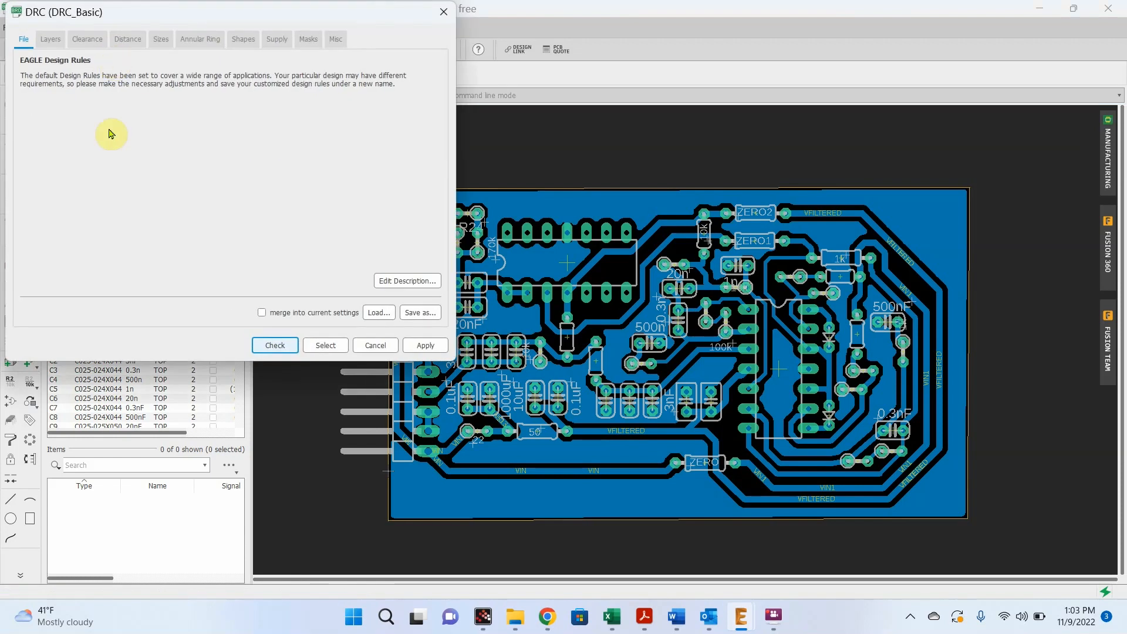
{"action": "left_click_drag", "start_coordinate": [251, 12], "coordinate": [459, 38]}
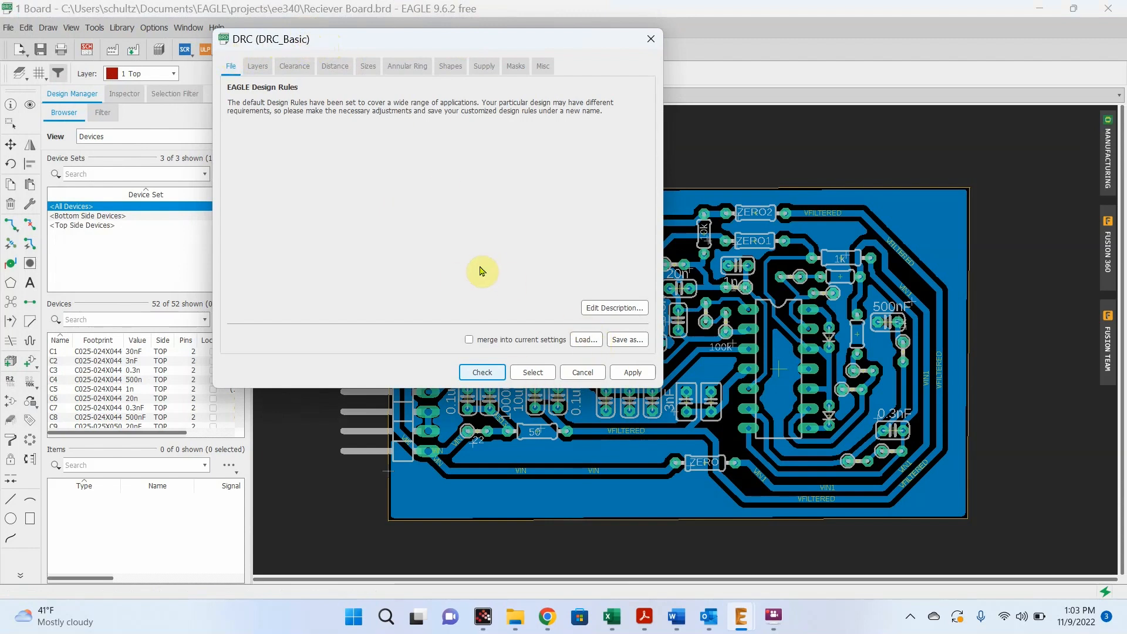
{"action": "left_click", "coordinate": [587, 340]}
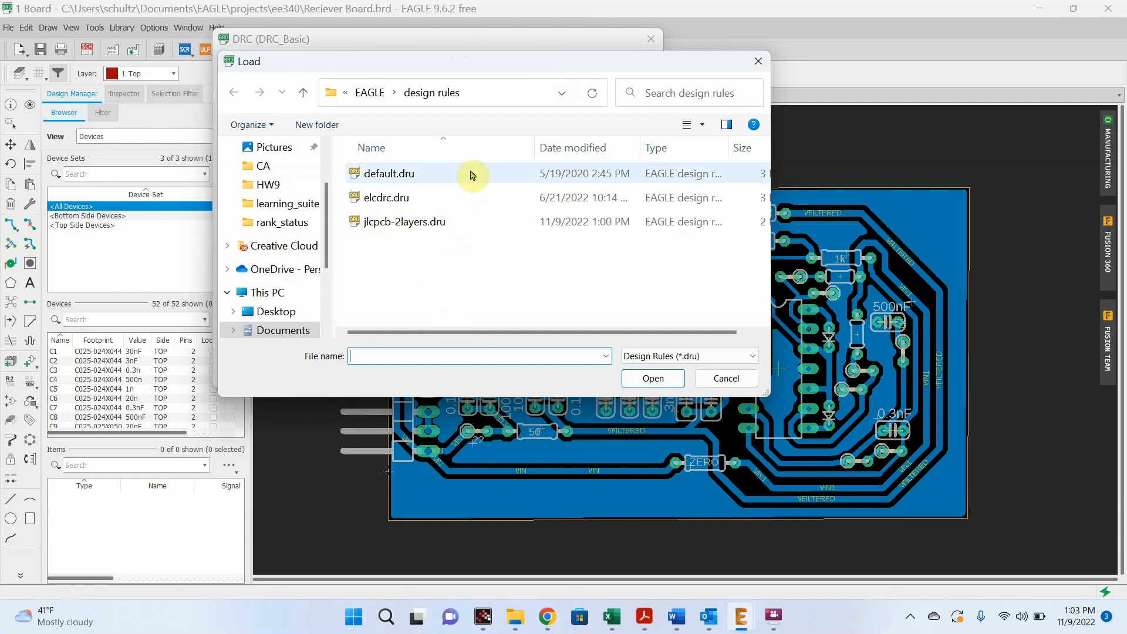
{"action": "double_click", "coordinate": [395, 224]}
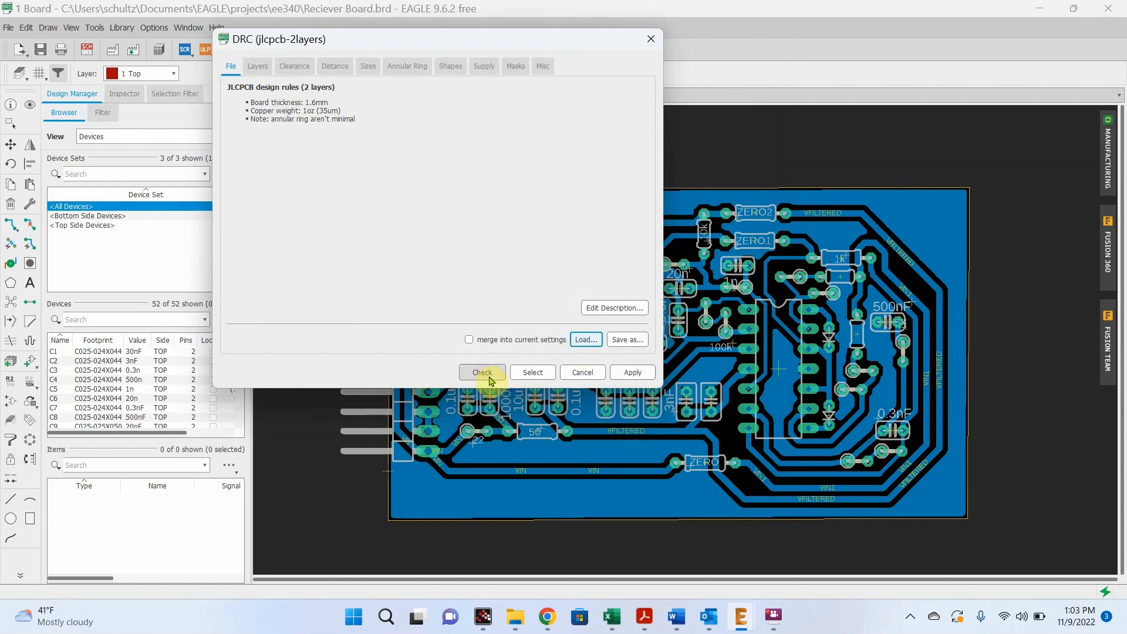
{"action": "left_click", "coordinate": [632, 372]}
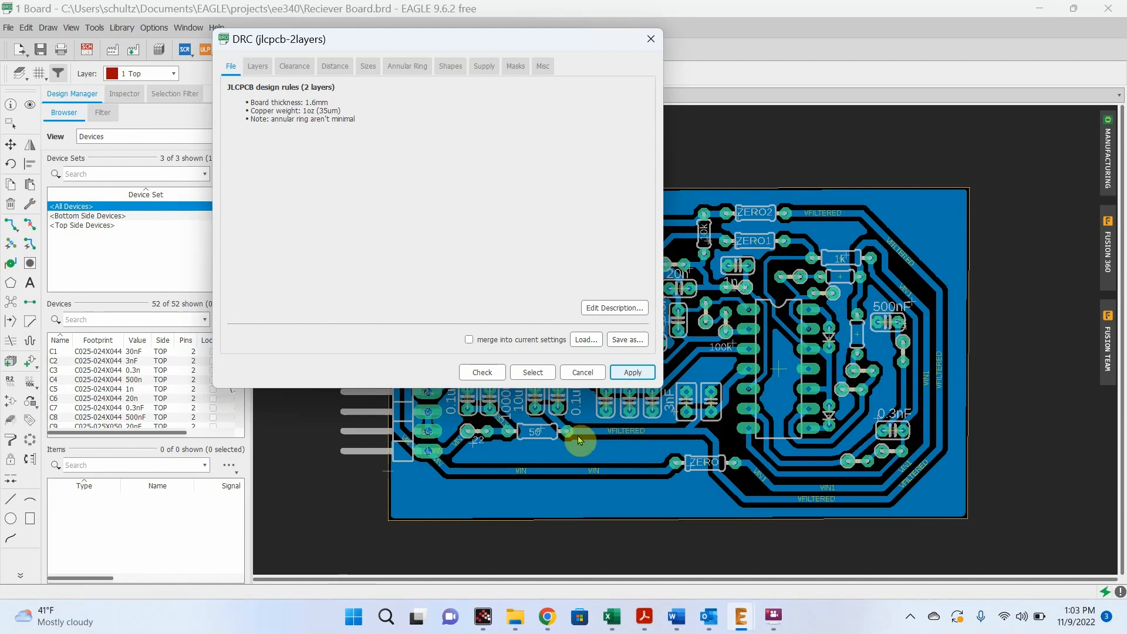
{"action": "left_click", "coordinate": [480, 379]}
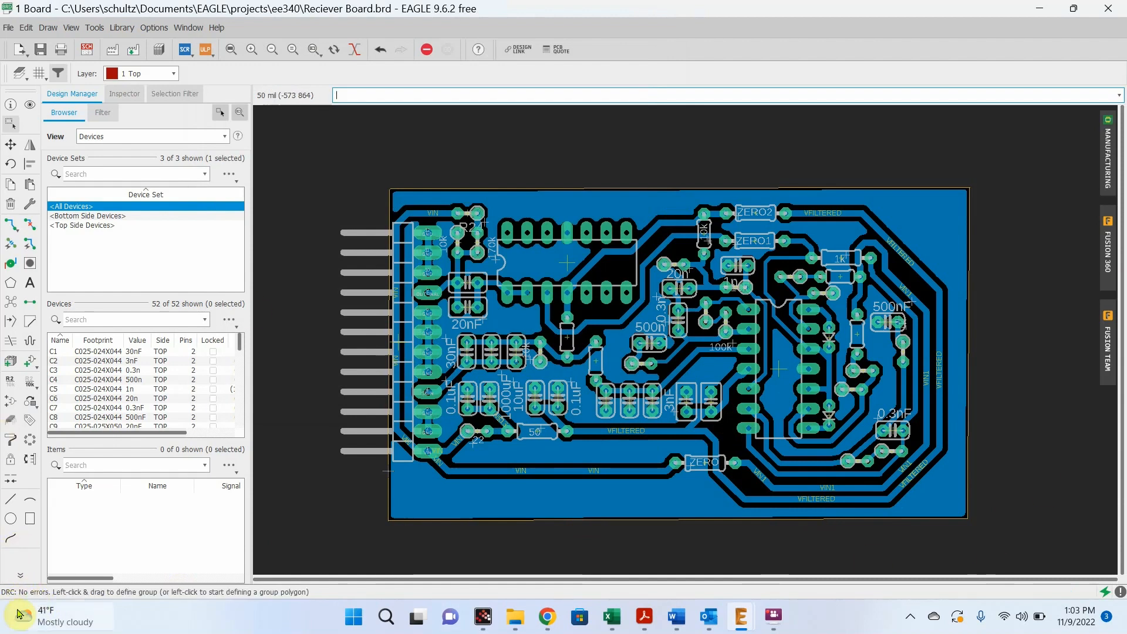
Open the CAM Processor for the board, saving the changed design first
{"action": "mouse_move", "coordinate": [47, 609]}
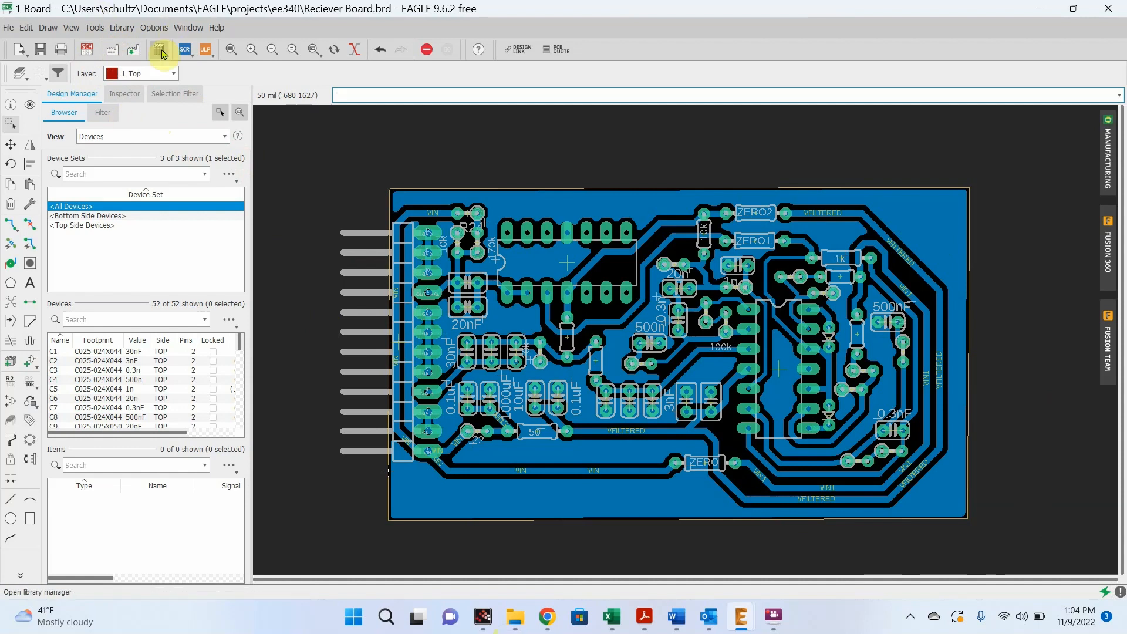
{"action": "left_click", "coordinate": [112, 52]}
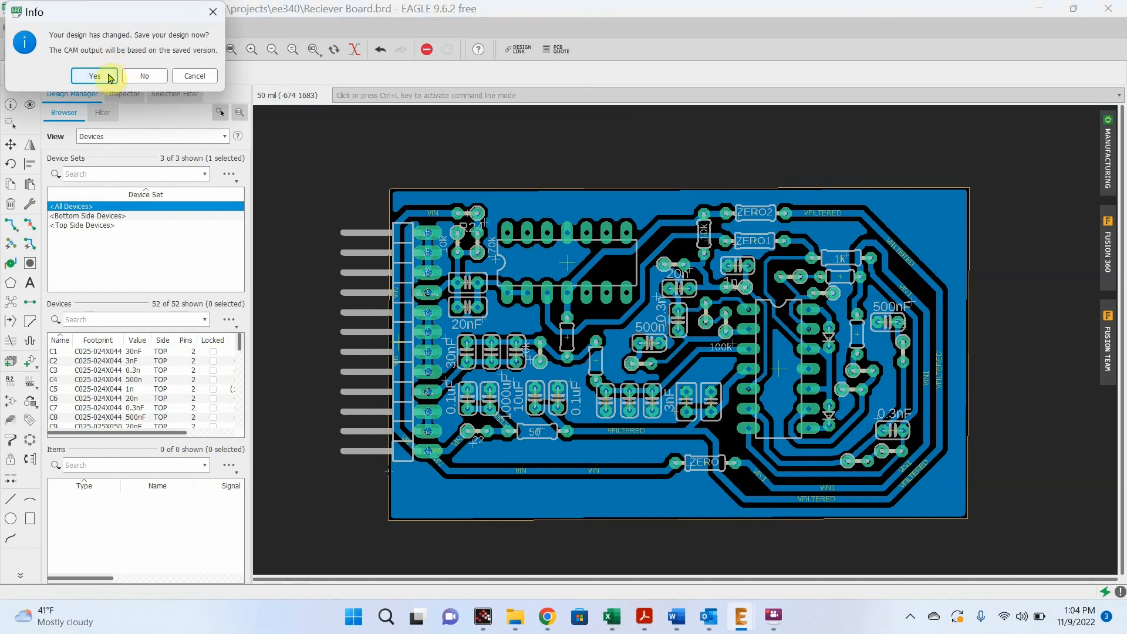
{"action": "left_click", "coordinate": [110, 78]}
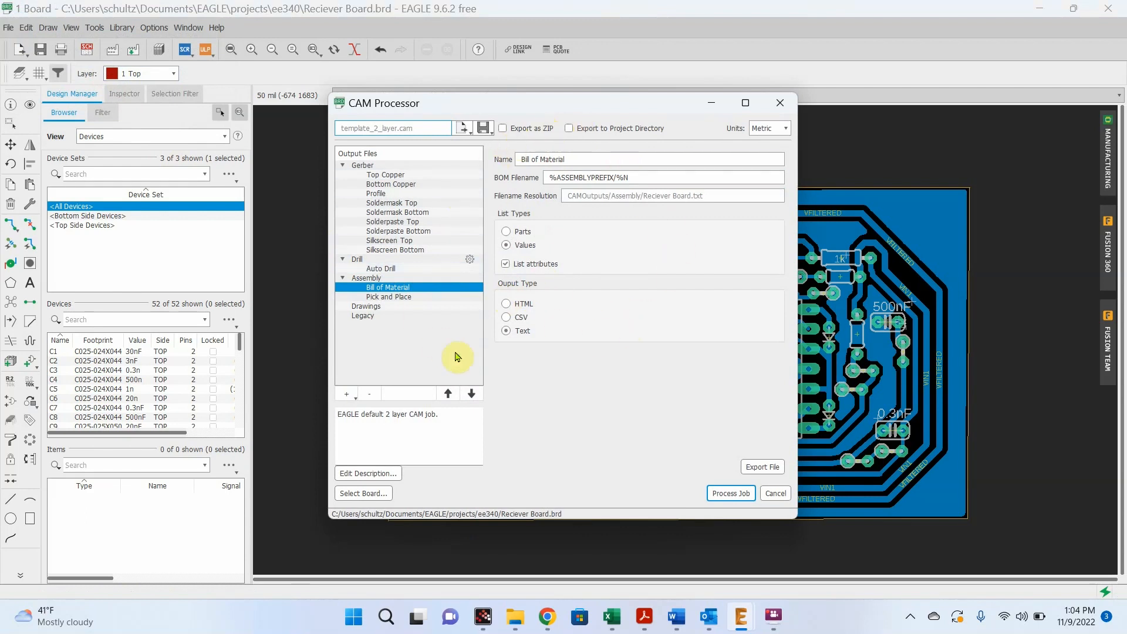
Load jlcpcb_2_layer_v72.cam from the EAGLE folder's cam subfolder as the CAM job
{"action": "left_click", "coordinate": [463, 129]}
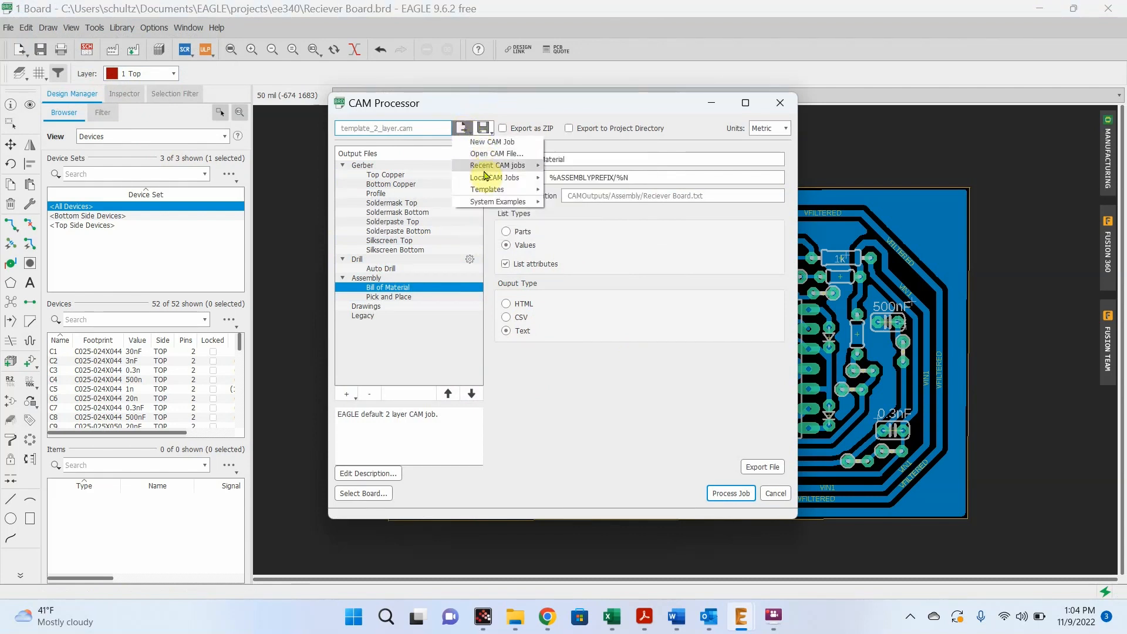
{"action": "mouse_move", "coordinate": [498, 190]}
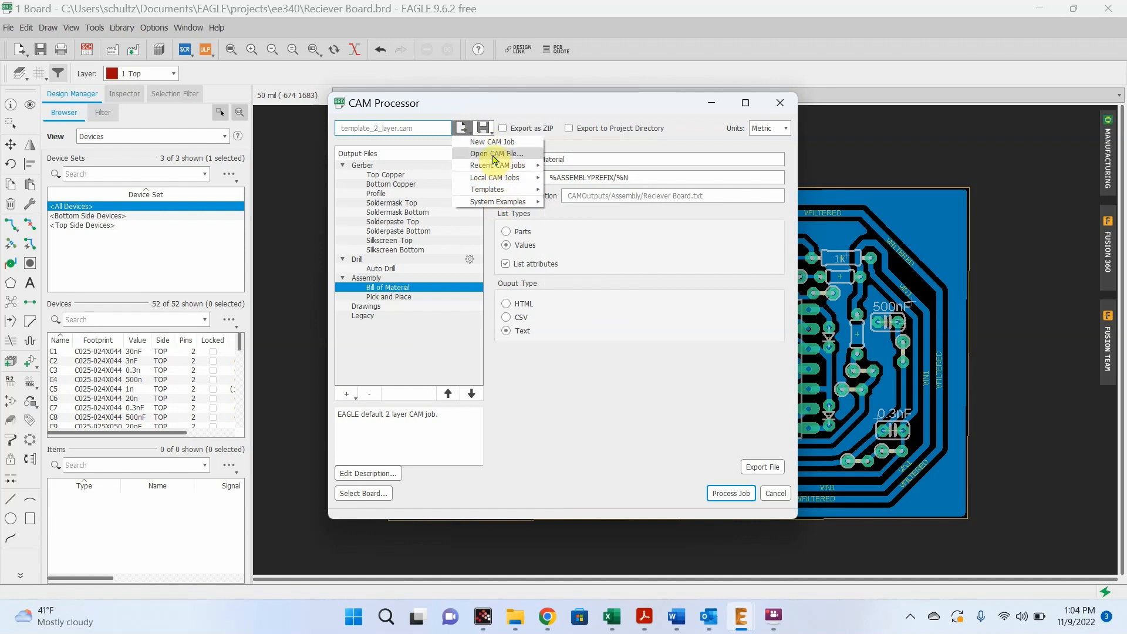
{"action": "left_click", "coordinate": [494, 154]}
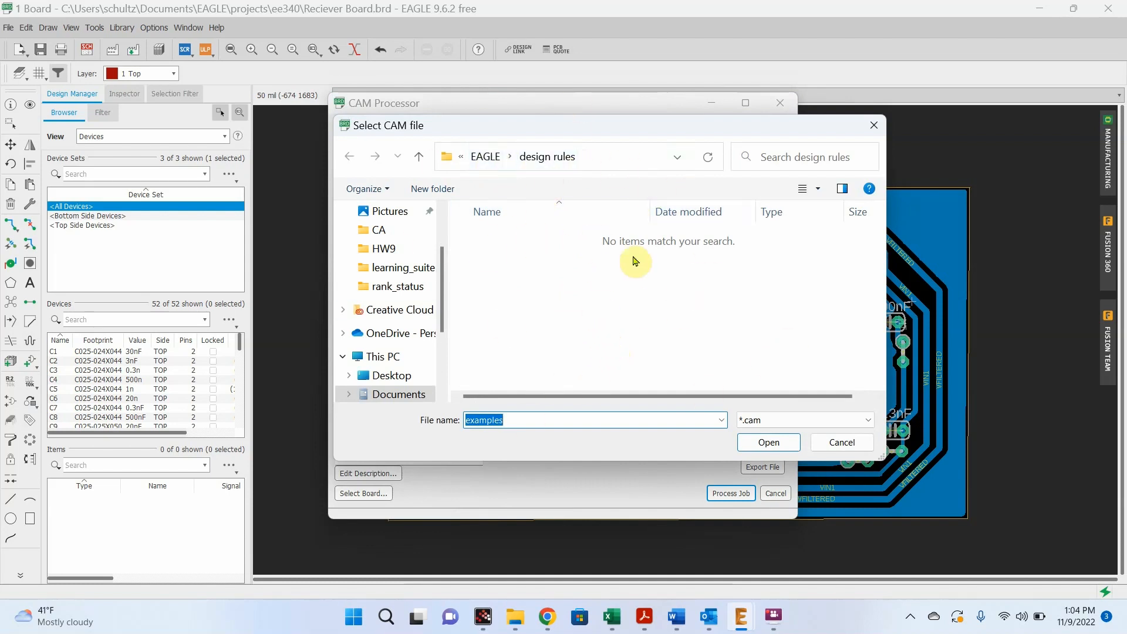
{"action": "left_click", "coordinate": [491, 160]}
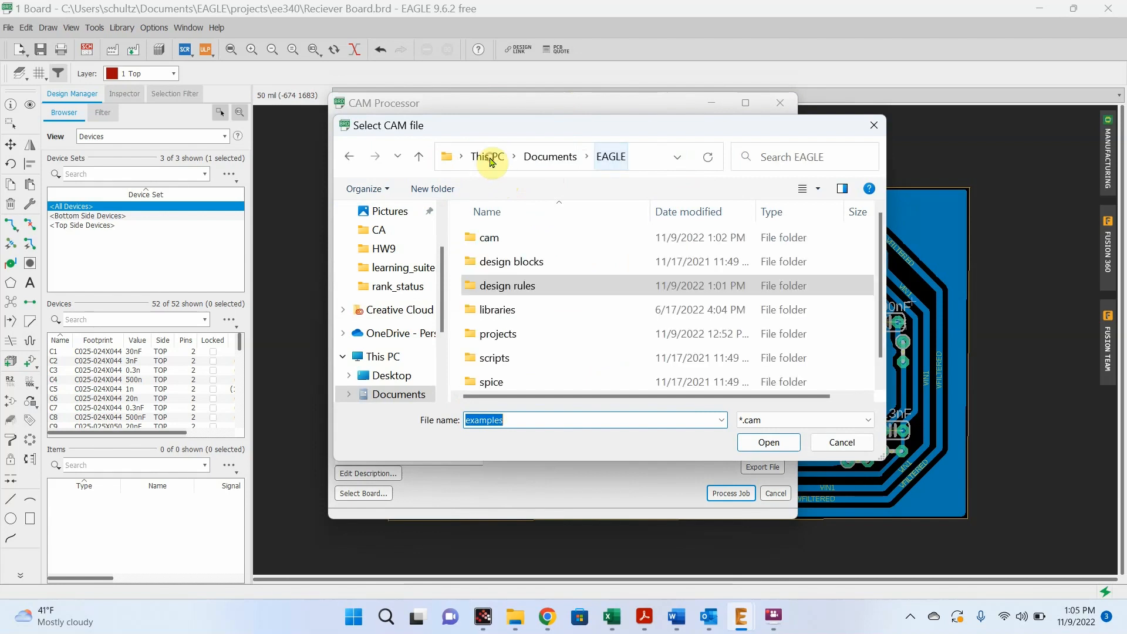
{"action": "left_click", "coordinate": [519, 246]}
{"action": "double_click", "coordinate": [519, 247]}
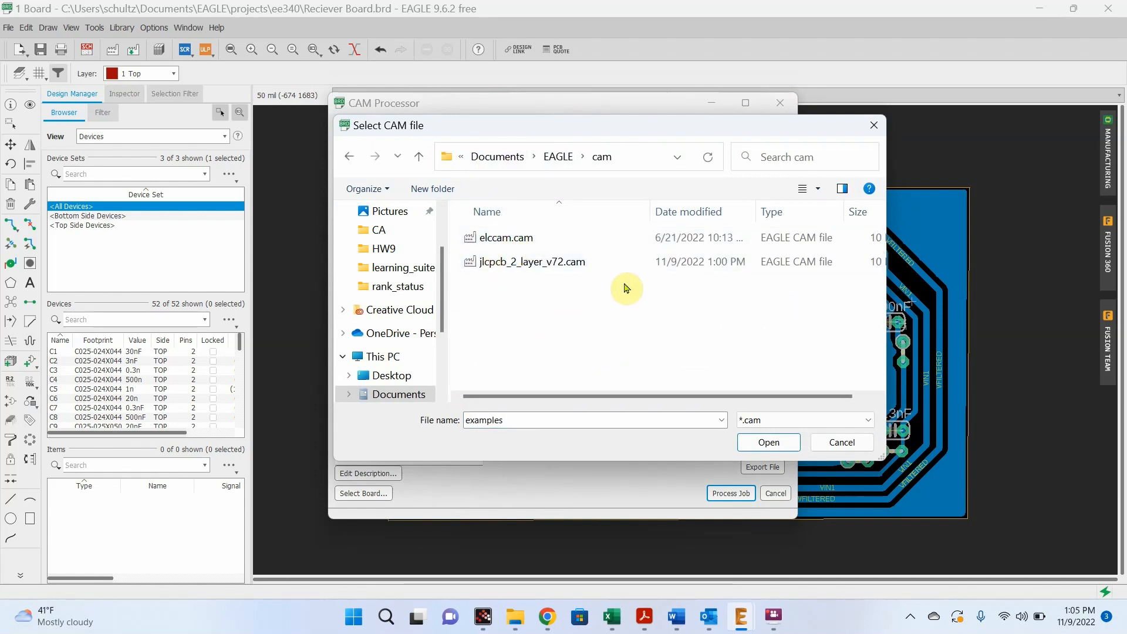
{"action": "double_click", "coordinate": [545, 265]}
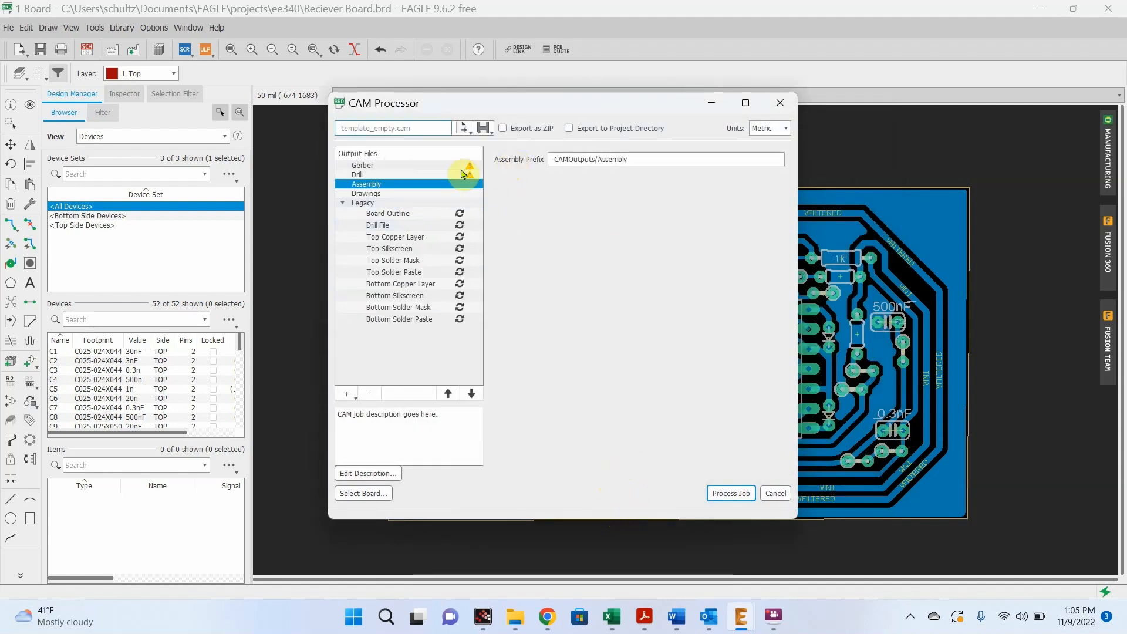
Process the CAM job with ZIP export enabled, saving Reciever Board_2022-11-09.zip in the ee340 project folder and accepting the mixed legacy output
{"action": "left_click", "coordinate": [382, 176]}
{"action": "left_click", "coordinate": [387, 166]}
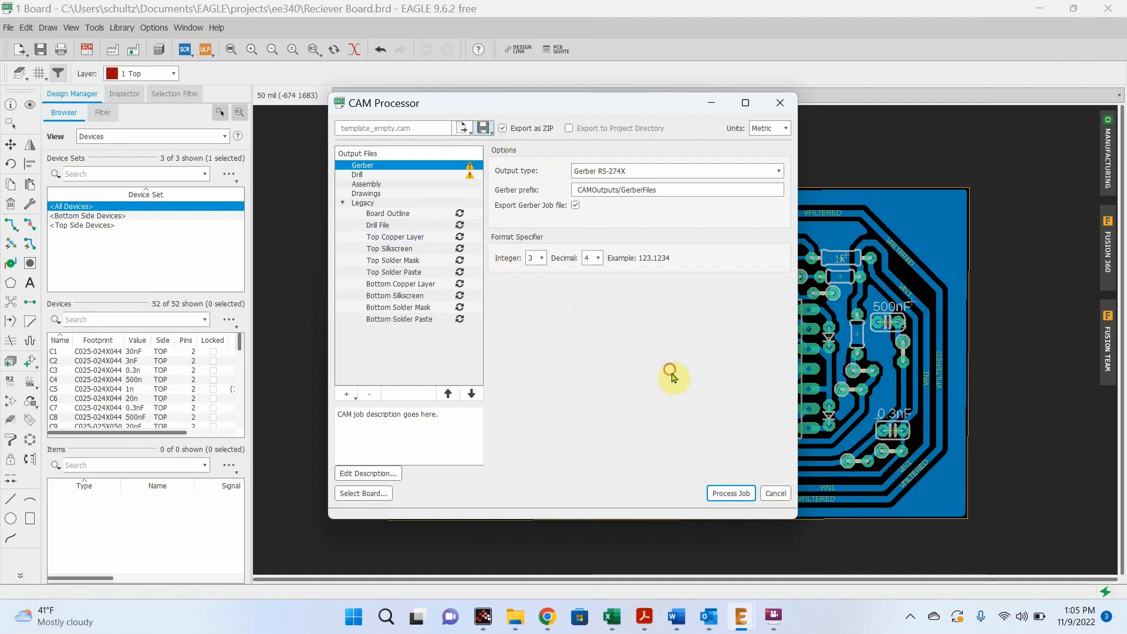
{"action": "left_click", "coordinate": [745, 495]}
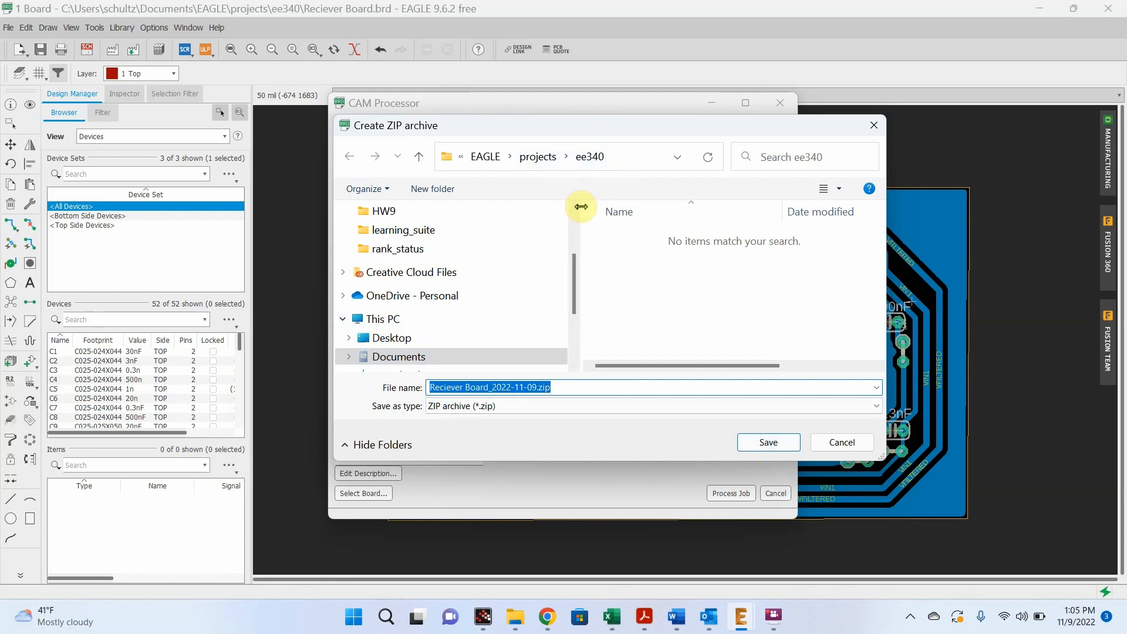
{"action": "left_click", "coordinate": [768, 445]}
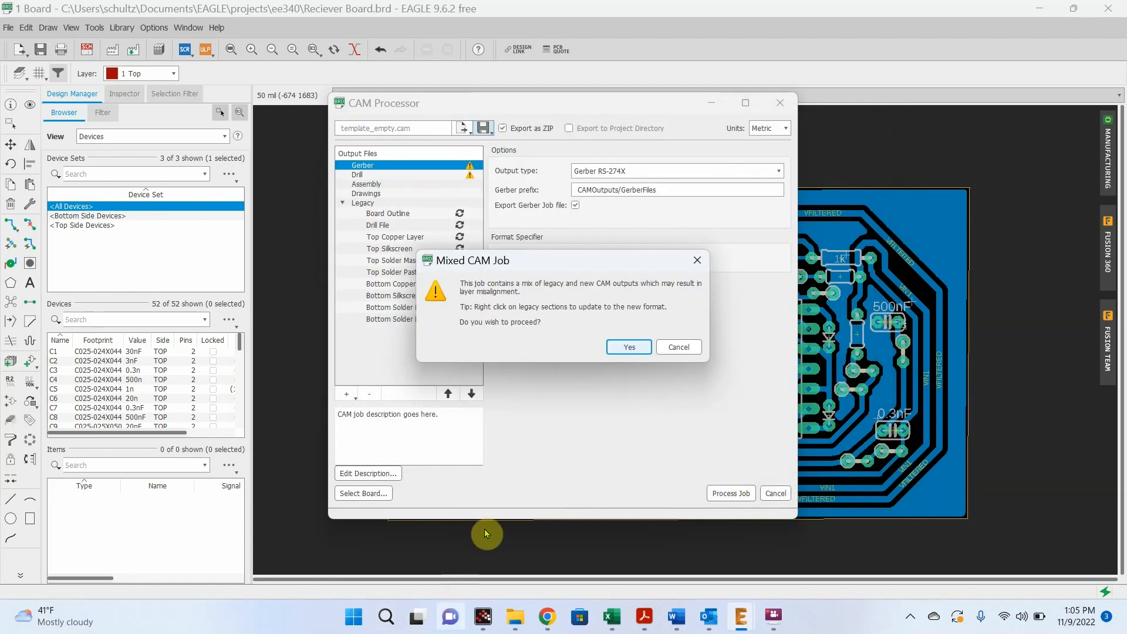
{"action": "left_click", "coordinate": [629, 348]}
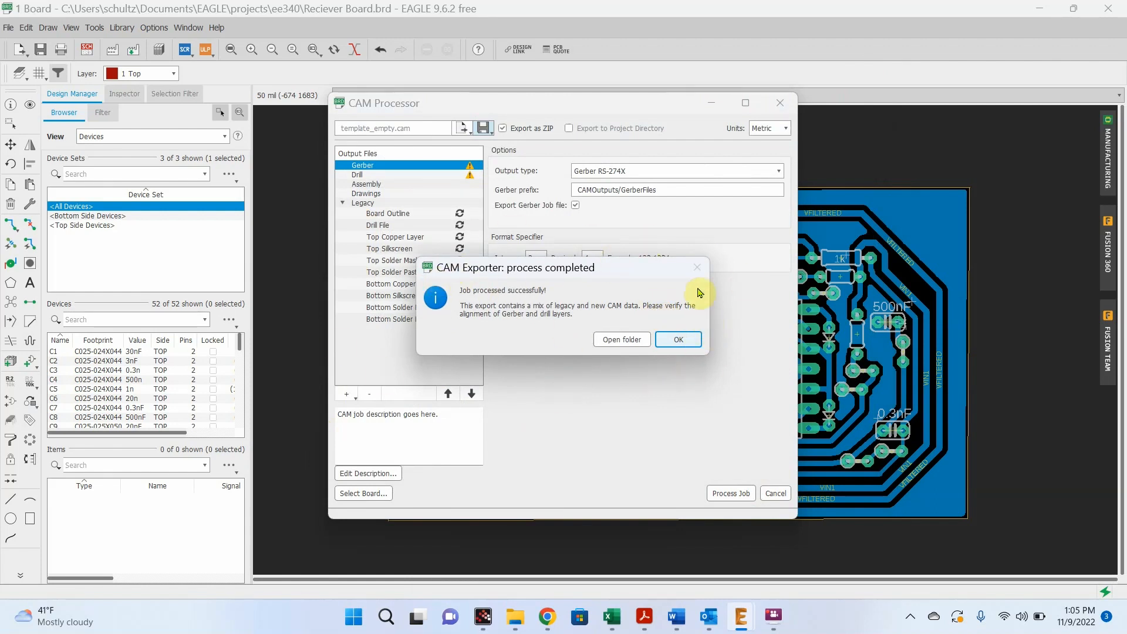
Open the export folder, examine the contents of Reciever Board_2022-11-09.zip, and return to the ee340 folder
{"action": "left_click", "coordinate": [622, 339]}
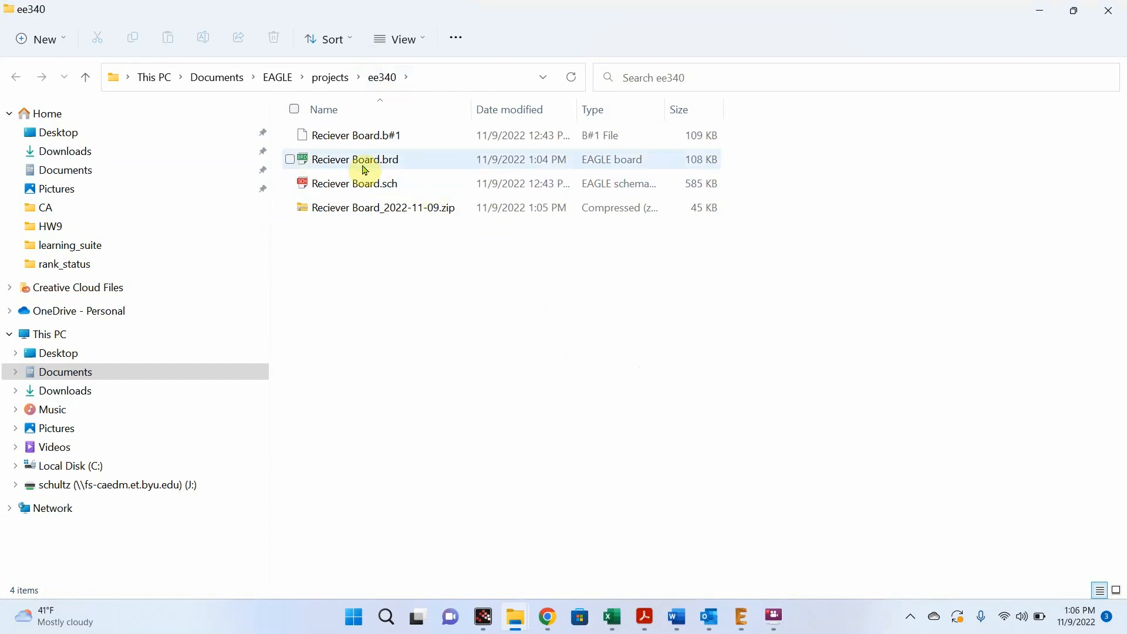
{"action": "double_click", "coordinate": [403, 213]}
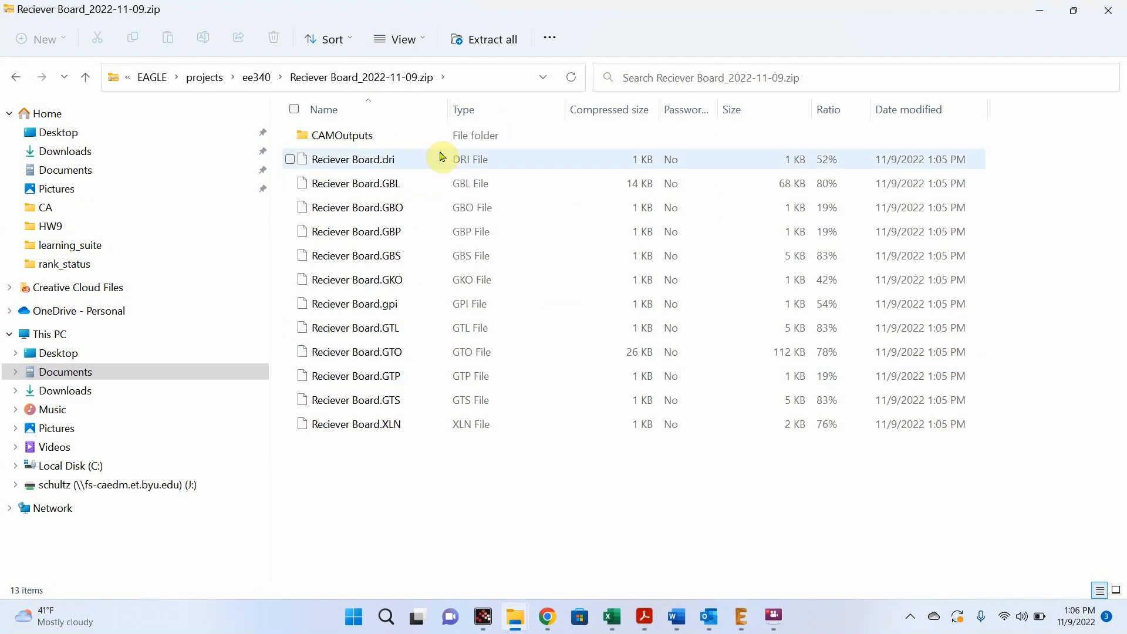
{"action": "left_click", "coordinate": [245, 76]}
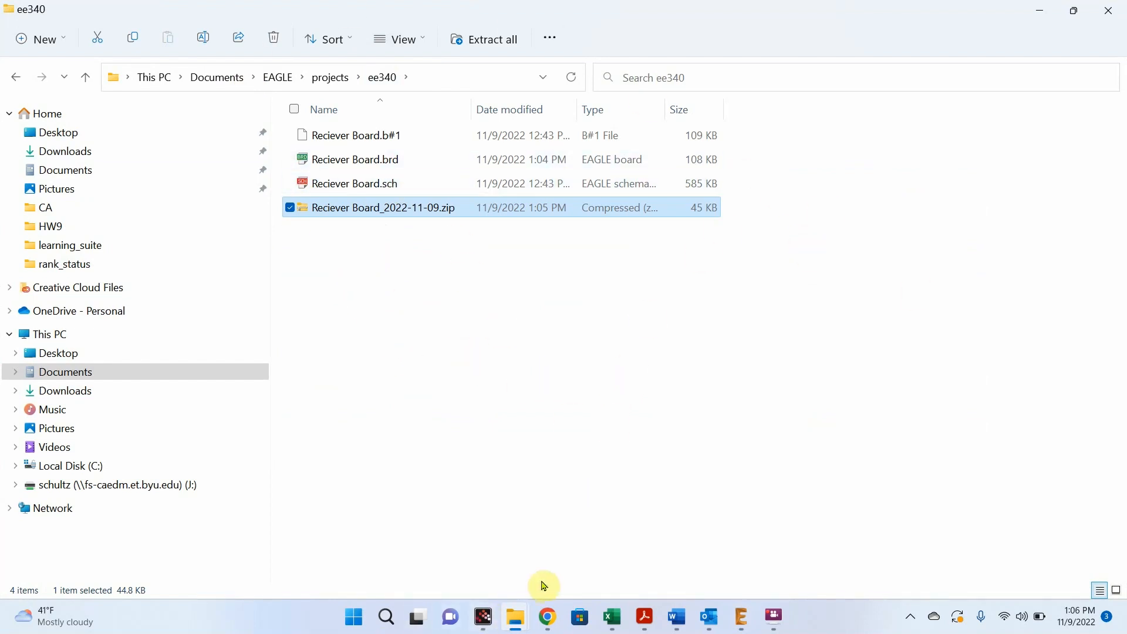
Switch to Chrome and search the web for "jlc pcb" in a new tab
{"action": "left_click", "coordinate": [547, 616]}
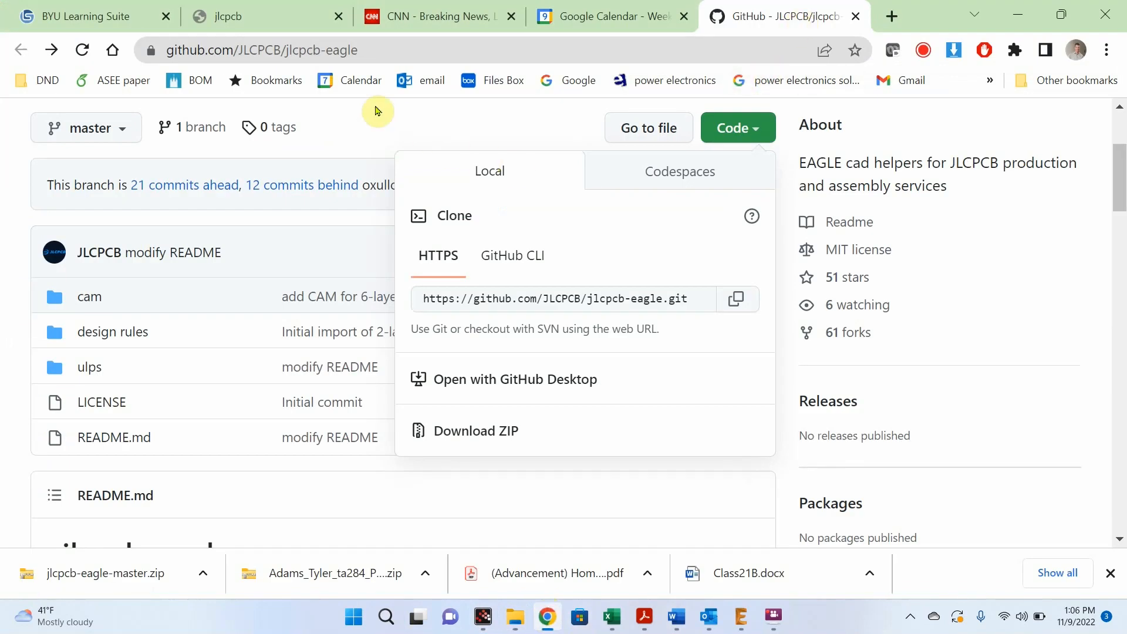
{"action": "left_click", "coordinate": [893, 14]}
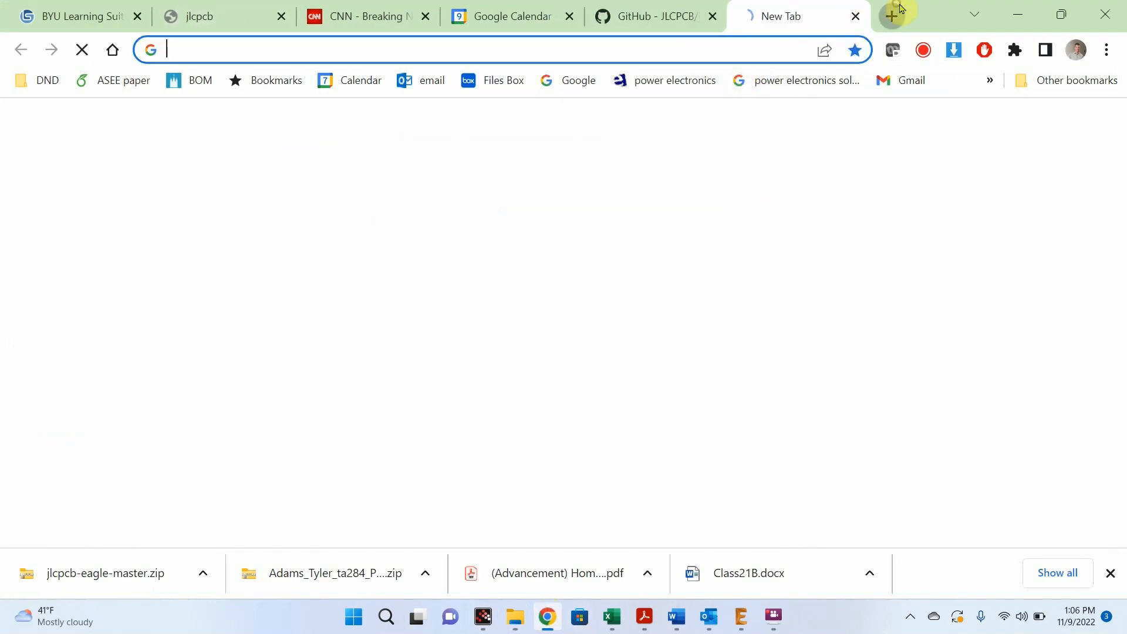
{"action": "type", "text": "jlc"}
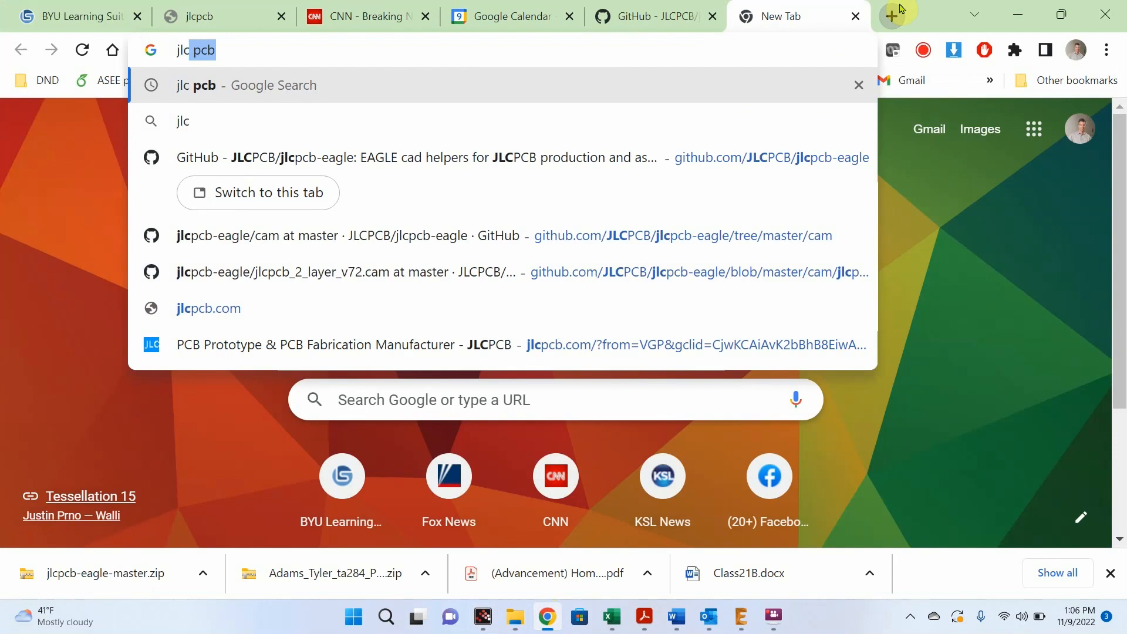
{"action": "type", "text": " pcb"}
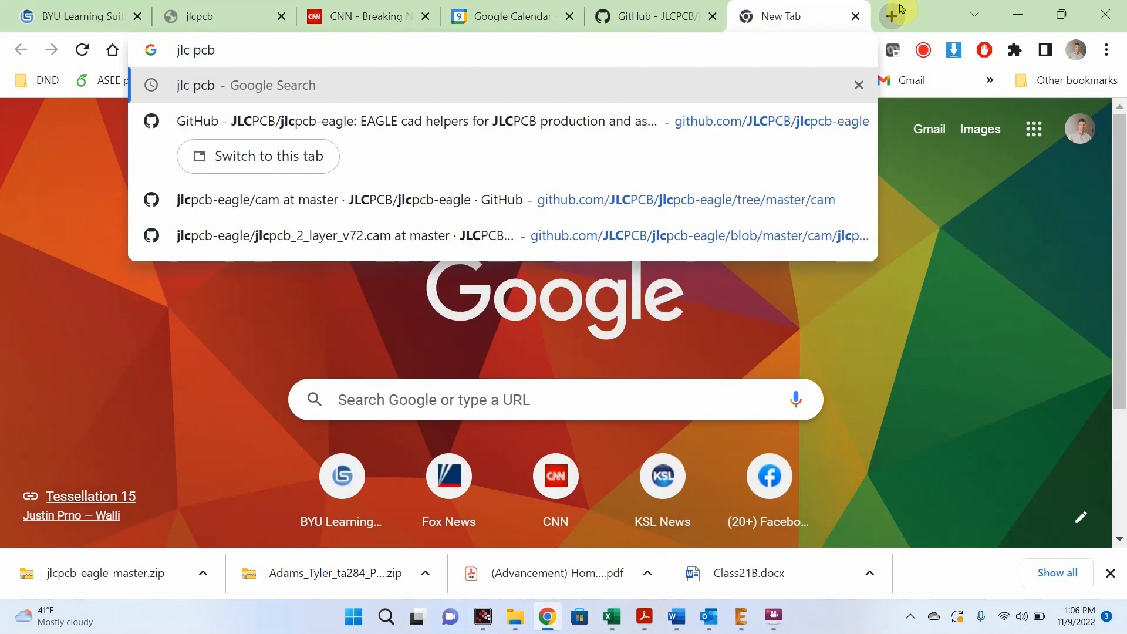
{"action": "key", "text": "Return"}
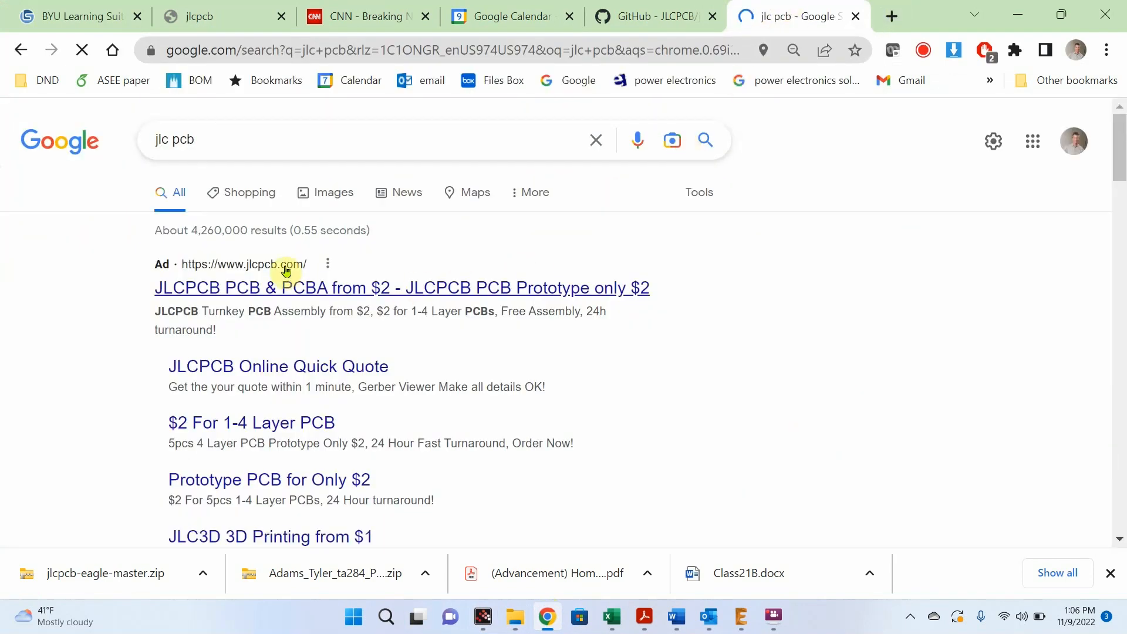
Open the JLCPCB website from the search results and go to its PCB quote page for adding a gerber file
{"action": "scroll", "coordinate": [211, 276], "scroll_direction": "down", "scroll_amount": 5}
{"action": "scroll", "coordinate": [212, 272], "scroll_direction": "down", "scroll_amount": 1}
{"action": "scroll", "coordinate": [294, 299], "scroll_direction": "up", "scroll_amount": 6}
{"action": "left_click", "coordinate": [440, 296]}
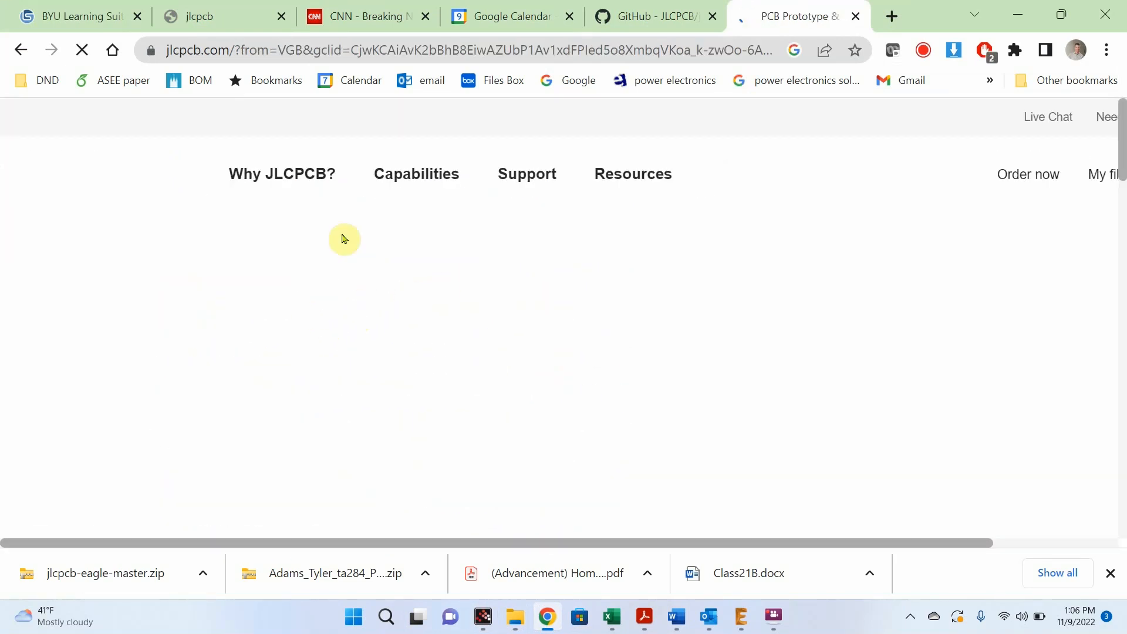
{"action": "scroll", "coordinate": [587, 306], "scroll_direction": "down", "scroll_amount": 10}
{"action": "scroll", "coordinate": [1115, 211], "scroll_direction": "up", "scroll_amount": 10}
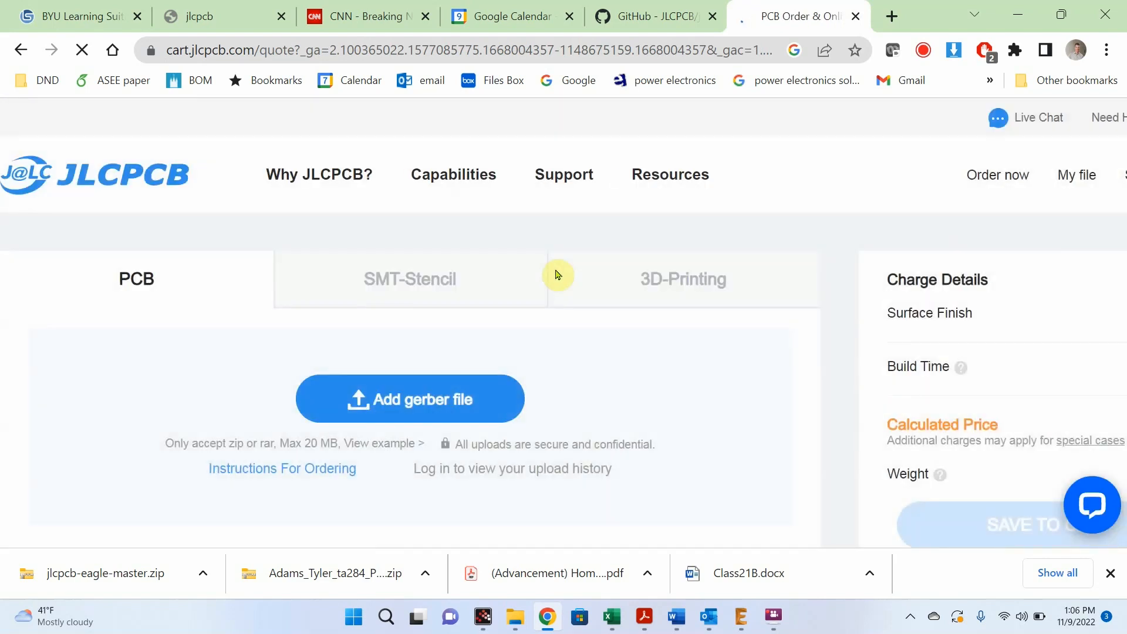
Review the PCB order options on the quote page, from base material down to advanced options, and return to the gerber upload area
{"action": "scroll", "coordinate": [646, 282], "scroll_direction": "down", "scroll_amount": 10}
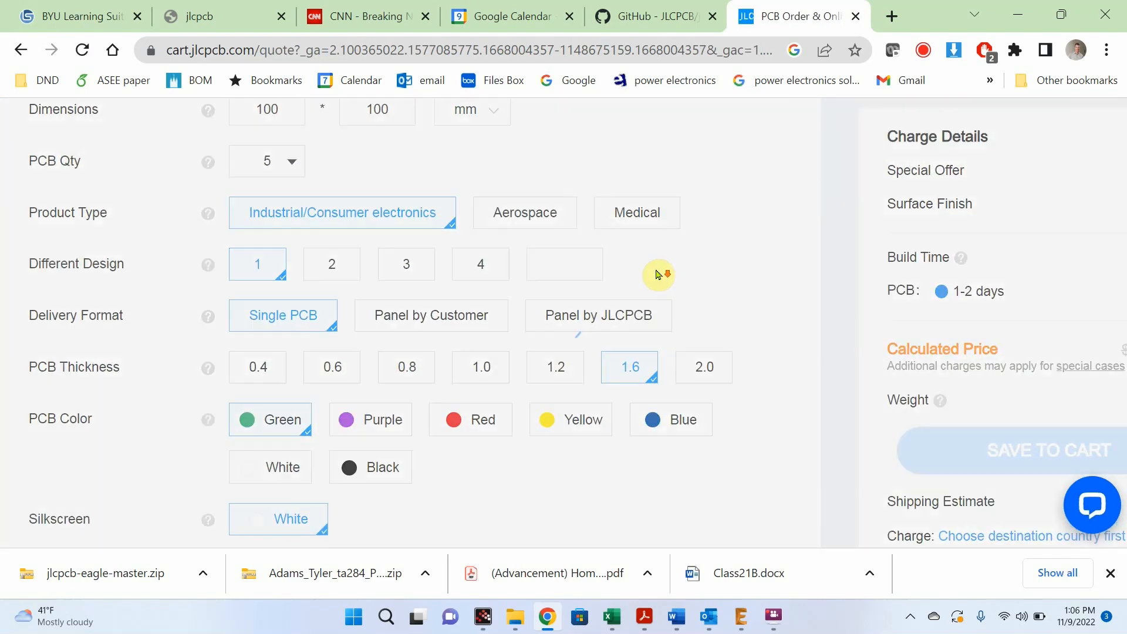
{"action": "scroll", "coordinate": [511, 269], "scroll_direction": "down", "scroll_amount": 10}
{"action": "scroll", "coordinate": [511, 261], "scroll_direction": "up", "scroll_amount": 15}
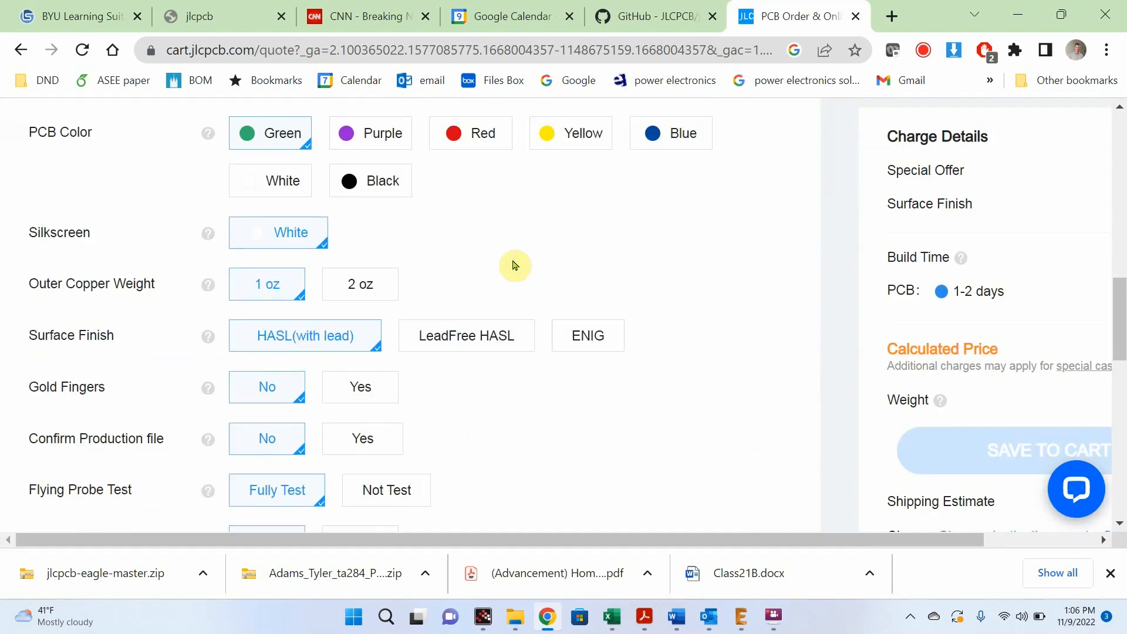
{"action": "scroll", "coordinate": [515, 264], "scroll_direction": "up", "scroll_amount": 9}
{"action": "scroll", "coordinate": [541, 259], "scroll_direction": "down", "scroll_amount": 3}
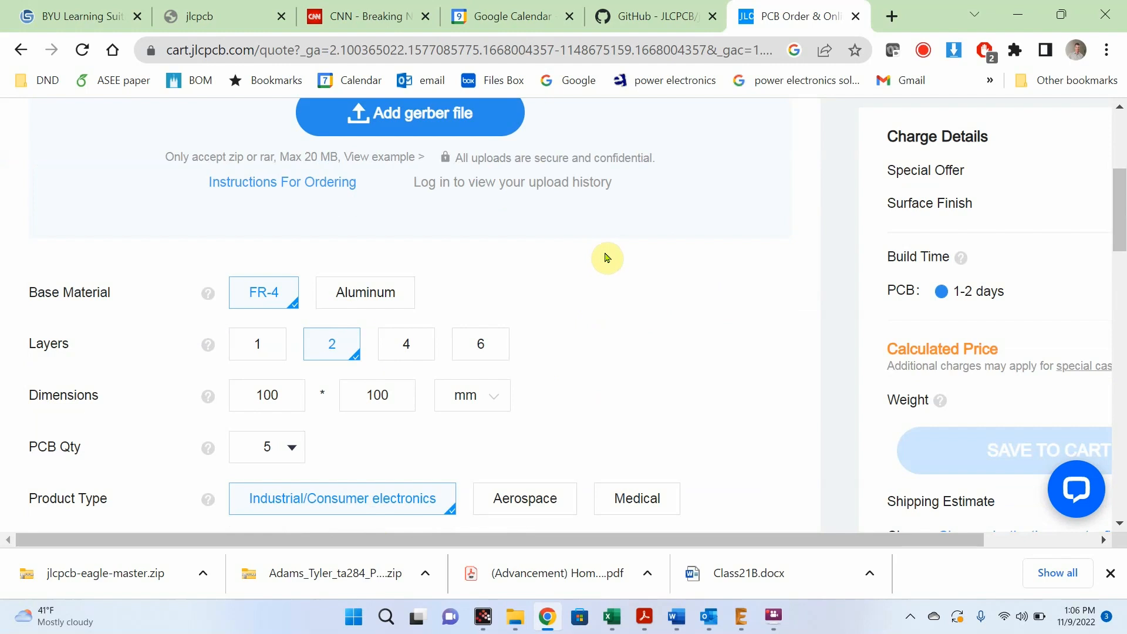
{"action": "scroll", "coordinate": [653, 267], "scroll_direction": "down", "scroll_amount": 5}
{"action": "scroll", "coordinate": [658, 273], "scroll_direction": "up", "scroll_amount": 3}
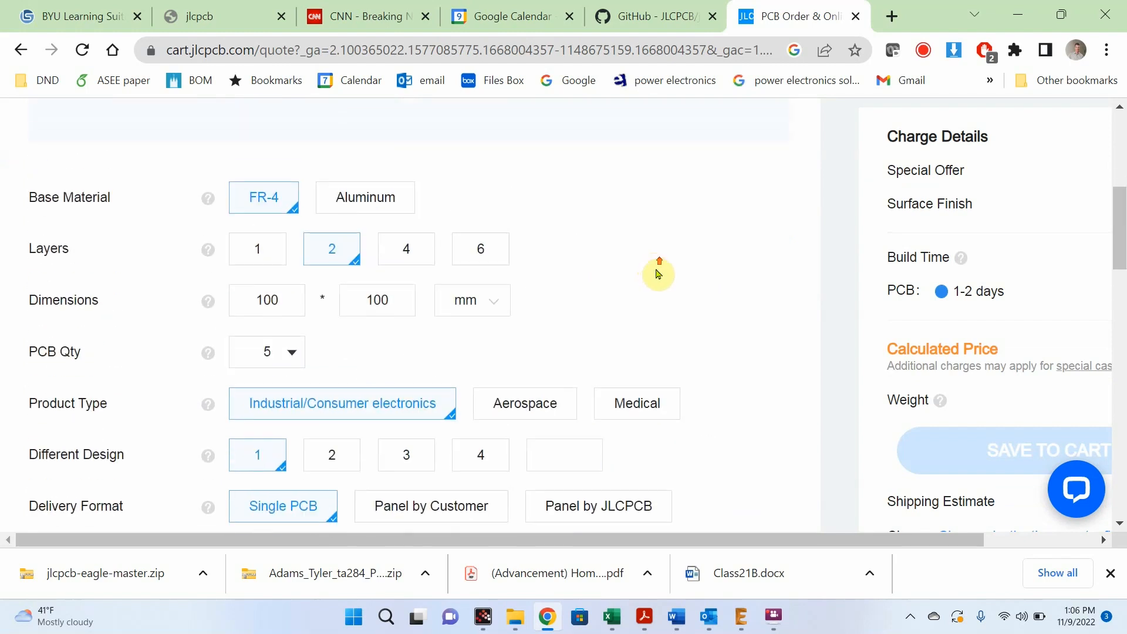
{"action": "scroll", "coordinate": [573, 196], "scroll_direction": "down", "scroll_amount": 9}
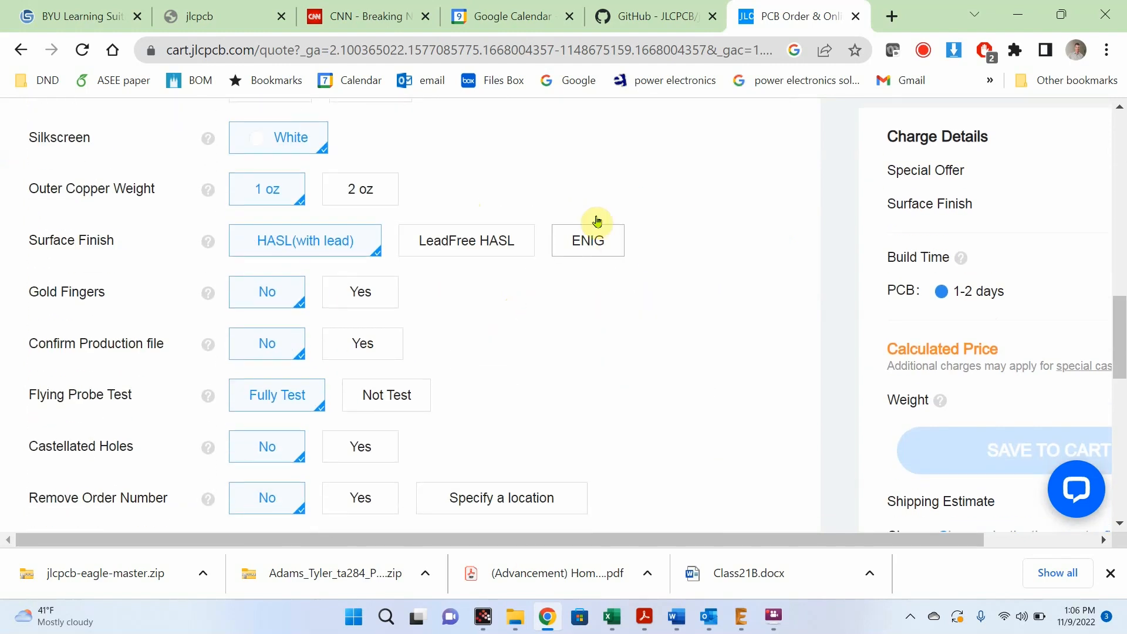
{"action": "scroll", "coordinate": [403, 159], "scroll_direction": "down", "scroll_amount": 5}
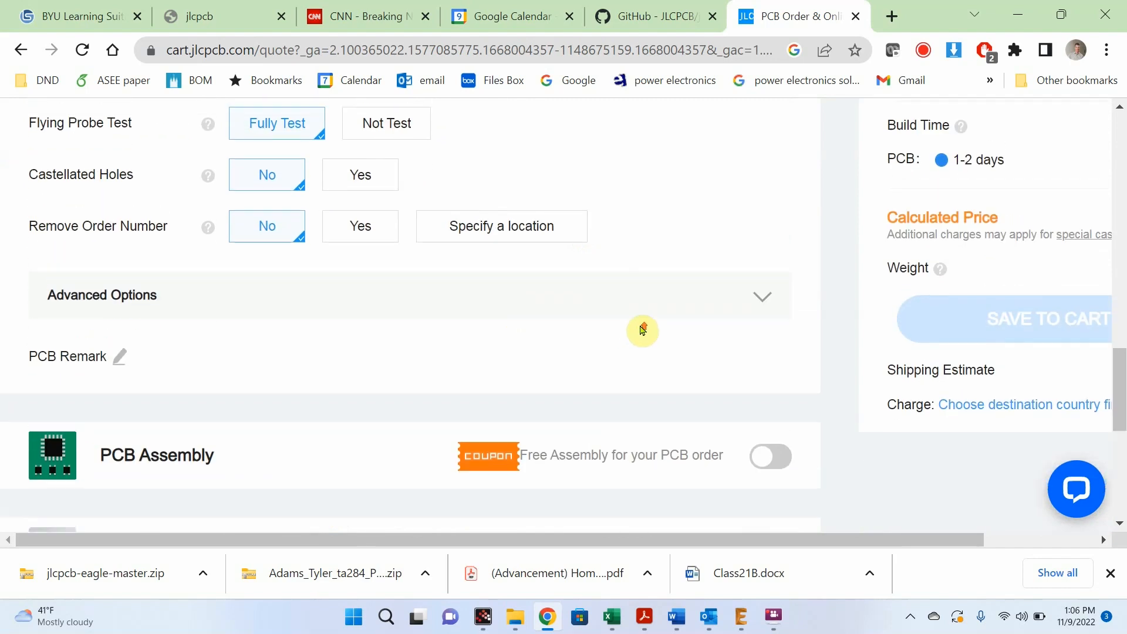
{"action": "scroll", "coordinate": [652, 329], "scroll_direction": "up", "scroll_amount": 15}
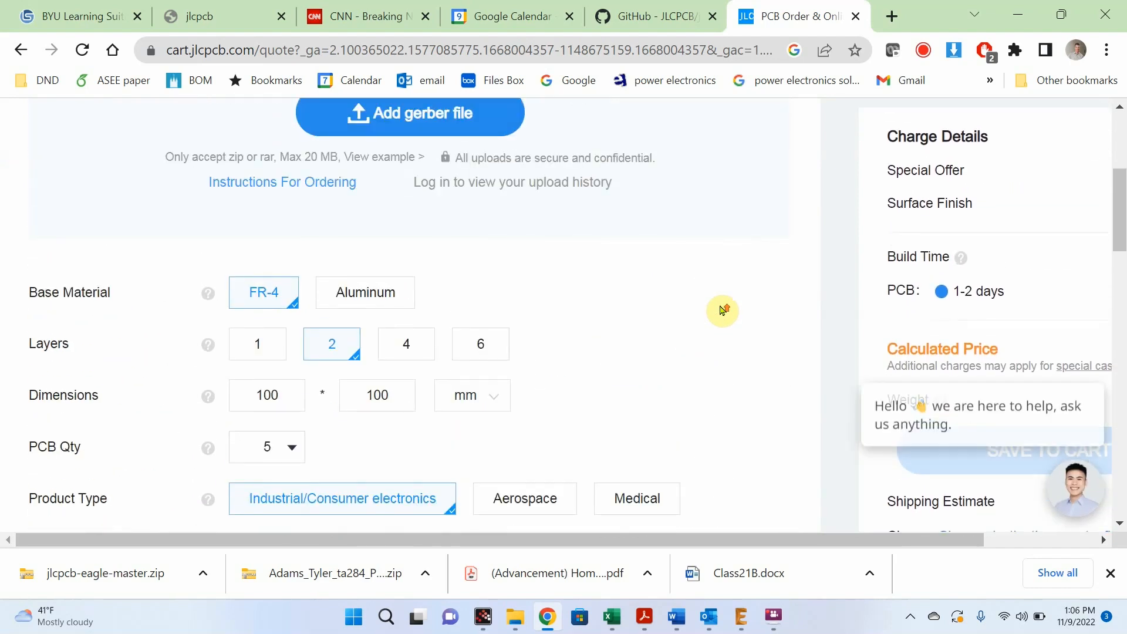
{"action": "scroll", "coordinate": [505, 350], "scroll_direction": "up", "scroll_amount": 5}
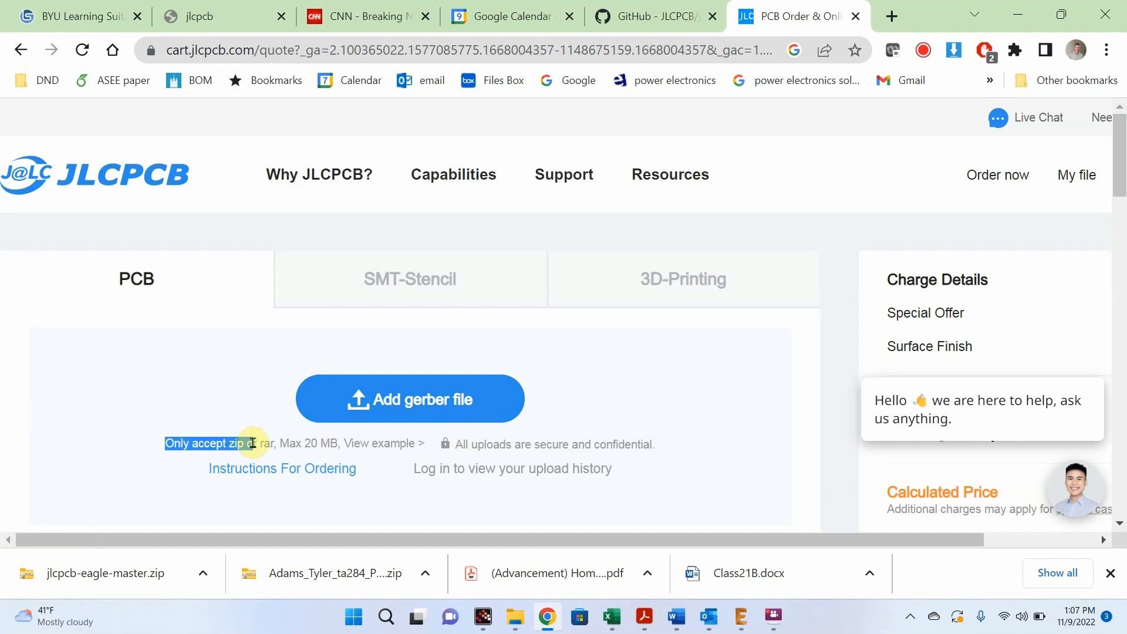
Add Reciever Board_2022-11-09.zip from Documents > EAGLE > projects > ee340 as the gerber file
{"action": "left_click", "coordinate": [433, 398]}
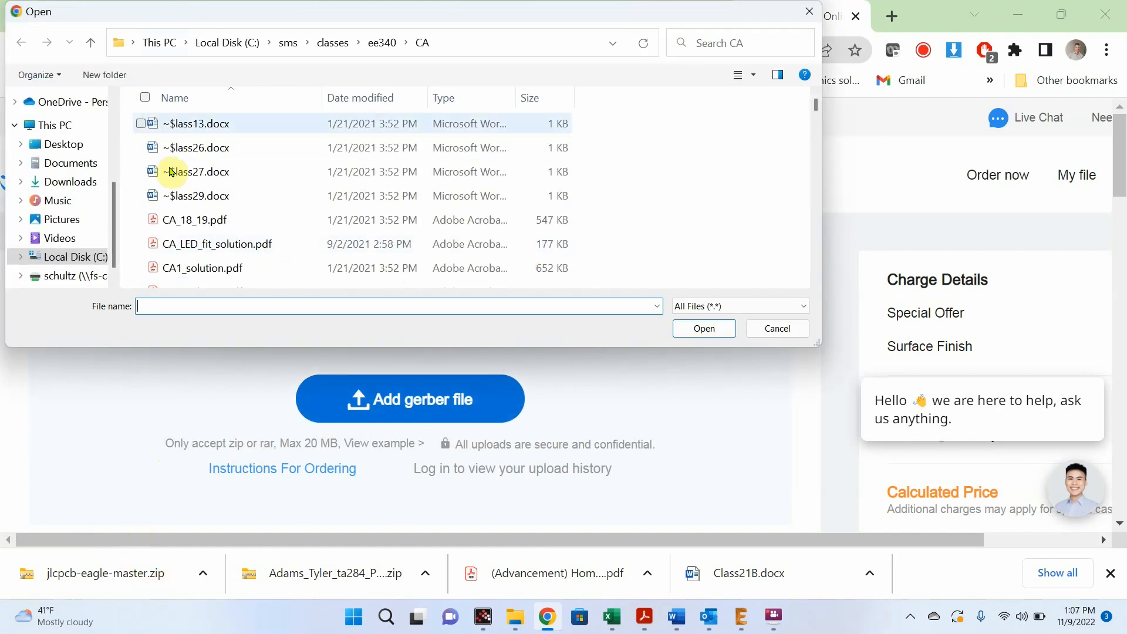
{"action": "left_click_drag", "start_coordinate": [588, 348], "coordinate": [607, 458]}
{"action": "scroll", "coordinate": [91, 353], "scroll_direction": "up", "scroll_amount": 2}
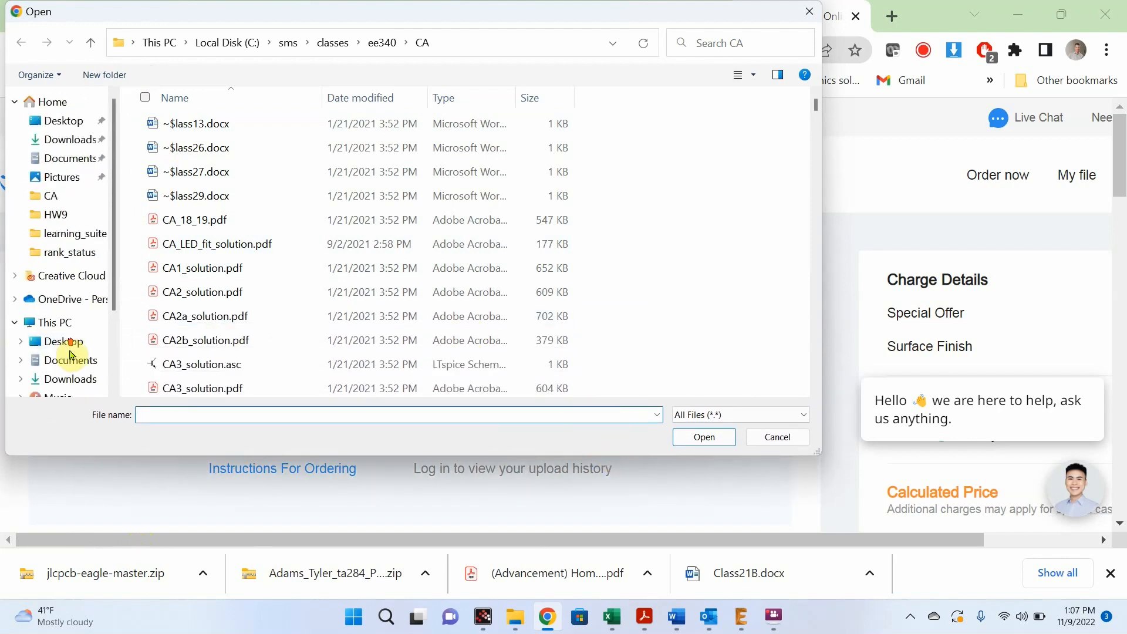
{"action": "left_click", "coordinate": [55, 160]}
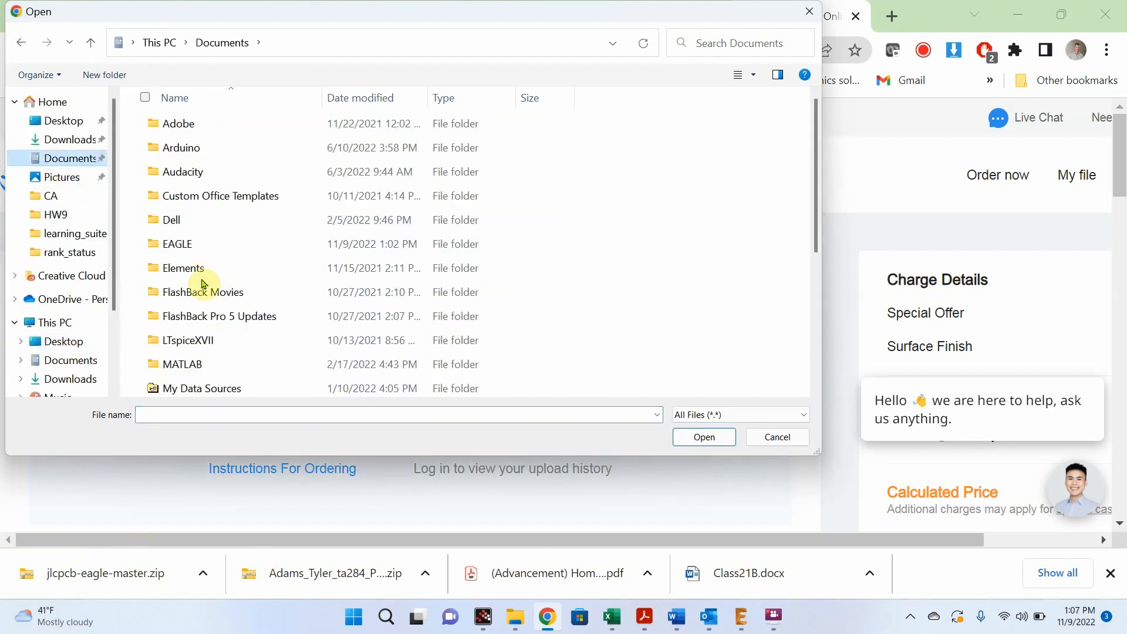
{"action": "double_click", "coordinate": [209, 246]}
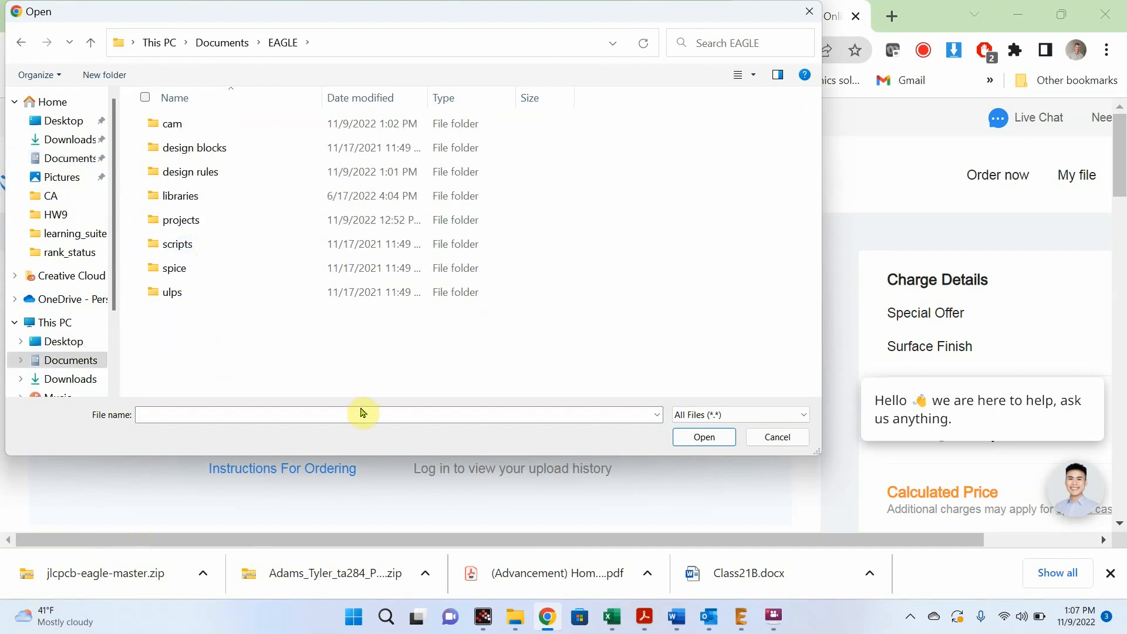
{"action": "double_click", "coordinate": [200, 226]}
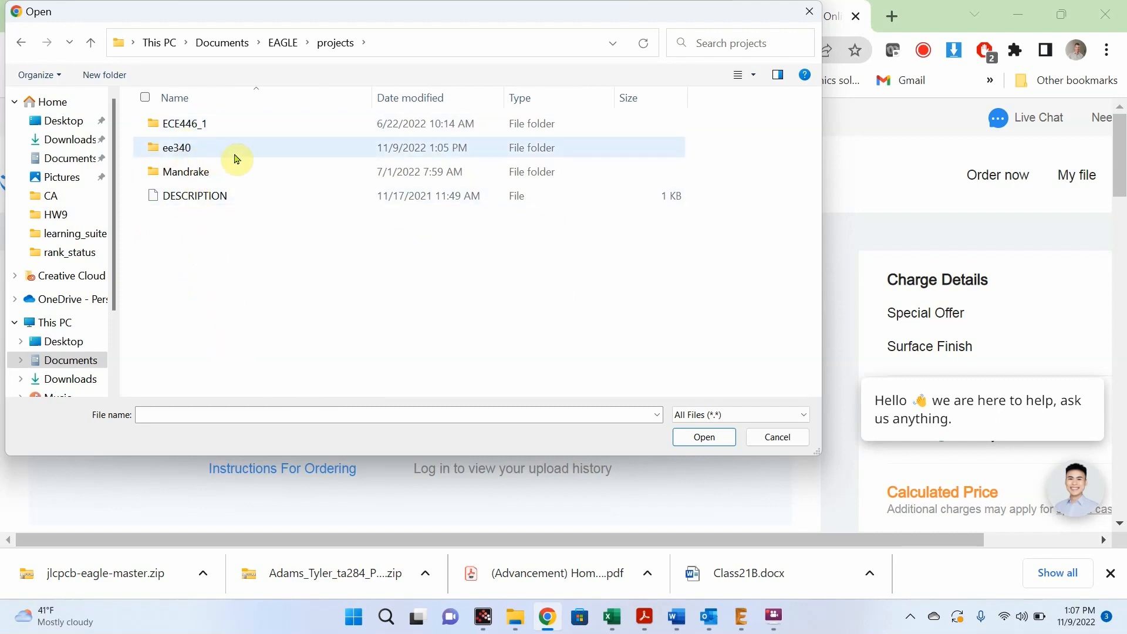
{"action": "double_click", "coordinate": [196, 150]}
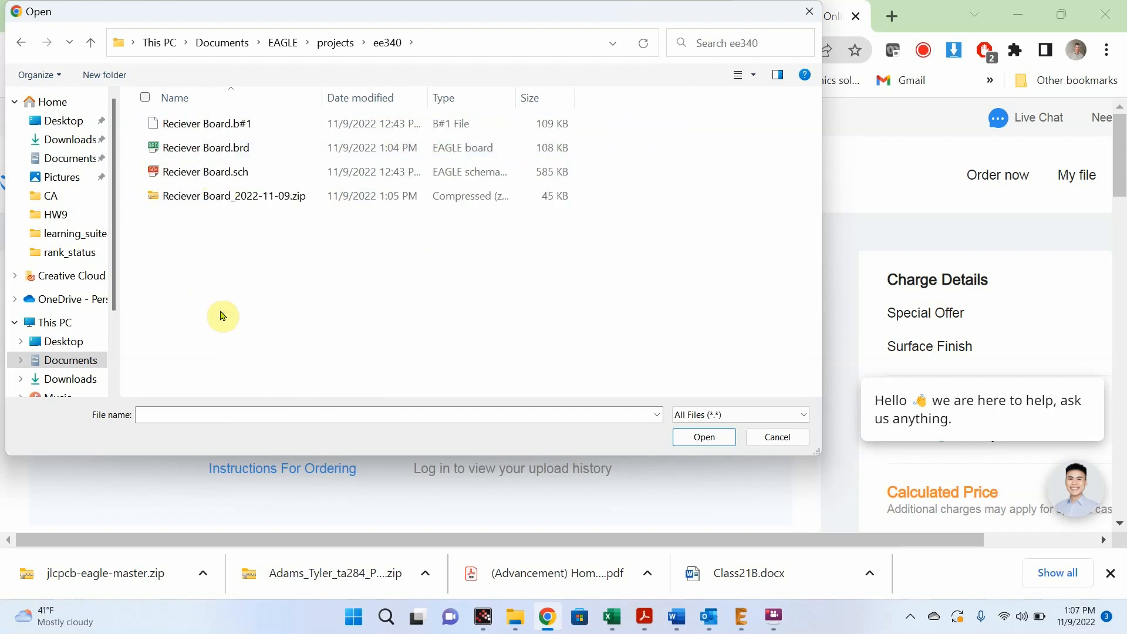
{"action": "left_click", "coordinate": [256, 202]}
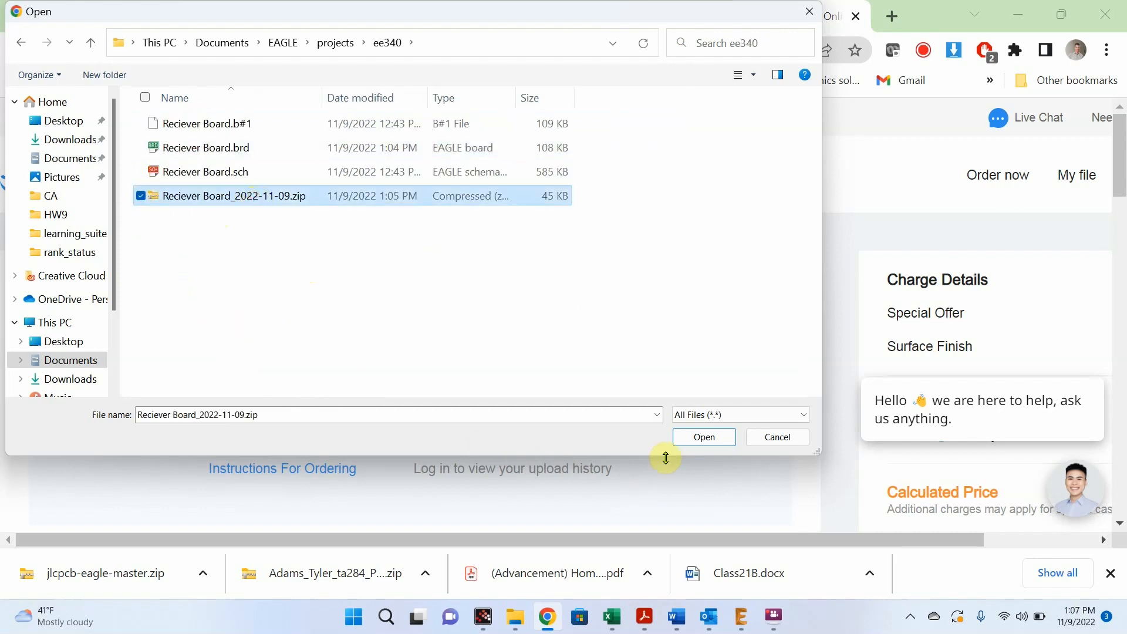
{"action": "left_click", "coordinate": [705, 438]}
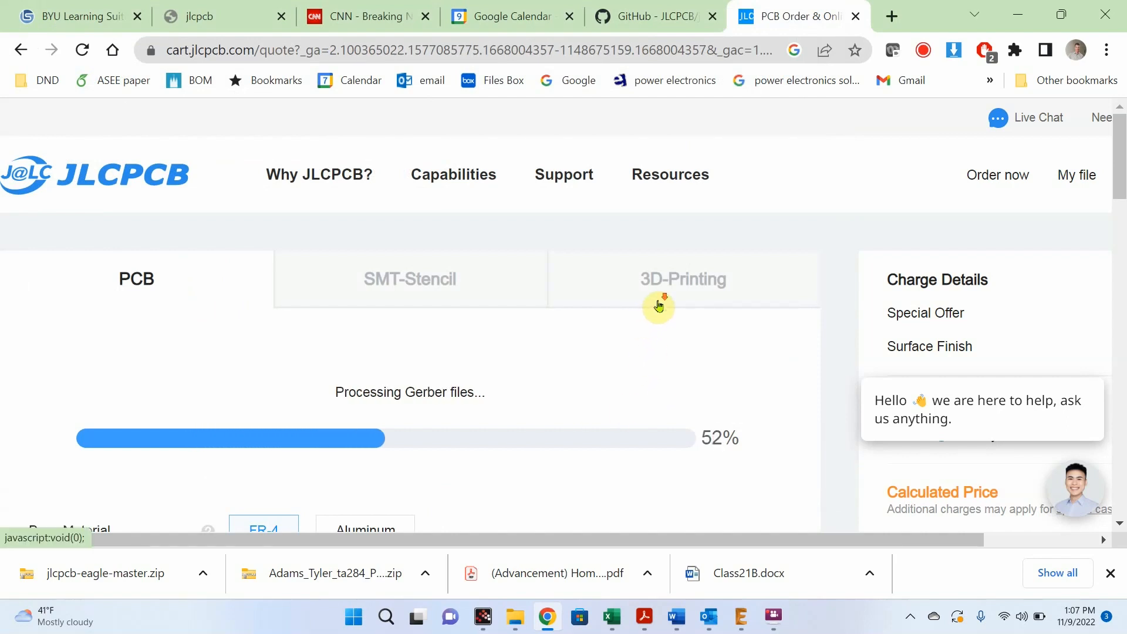
Examine the uploaded board's detected size, its front and back previews, and the order options for layers, dimensions, quantity and thickness
{"action": "scroll", "coordinate": [658, 305], "scroll_direction": "down", "scroll_amount": 3}
{"action": "scroll", "coordinate": [661, 304], "scroll_direction": "up", "scroll_amount": 2}
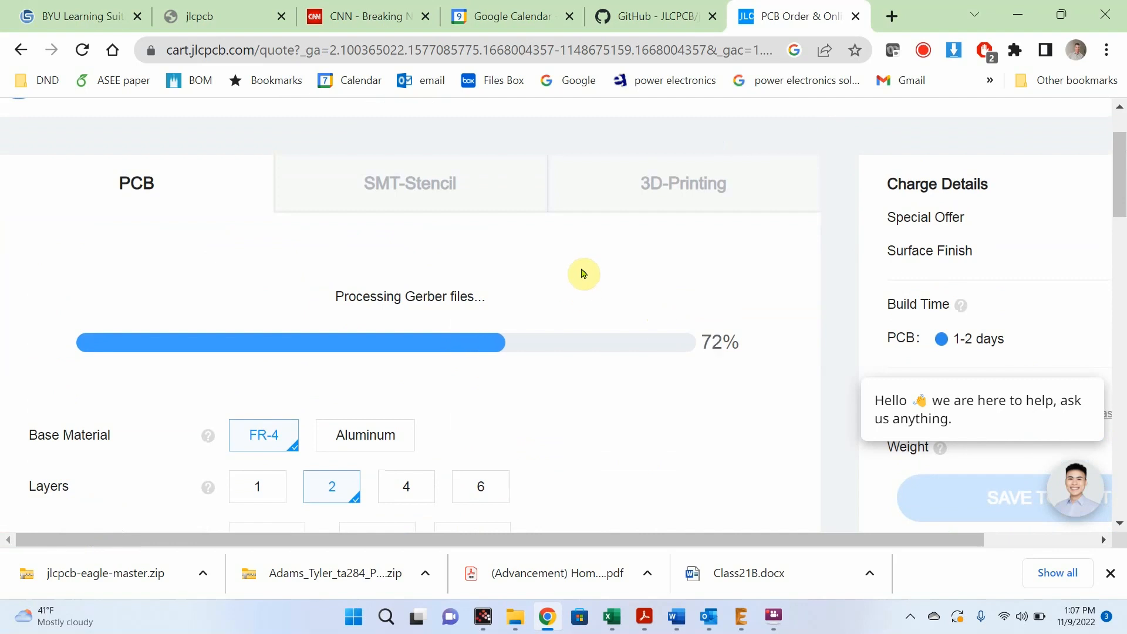
{"action": "scroll", "coordinate": [625, 244], "scroll_direction": "down", "scroll_amount": 2}
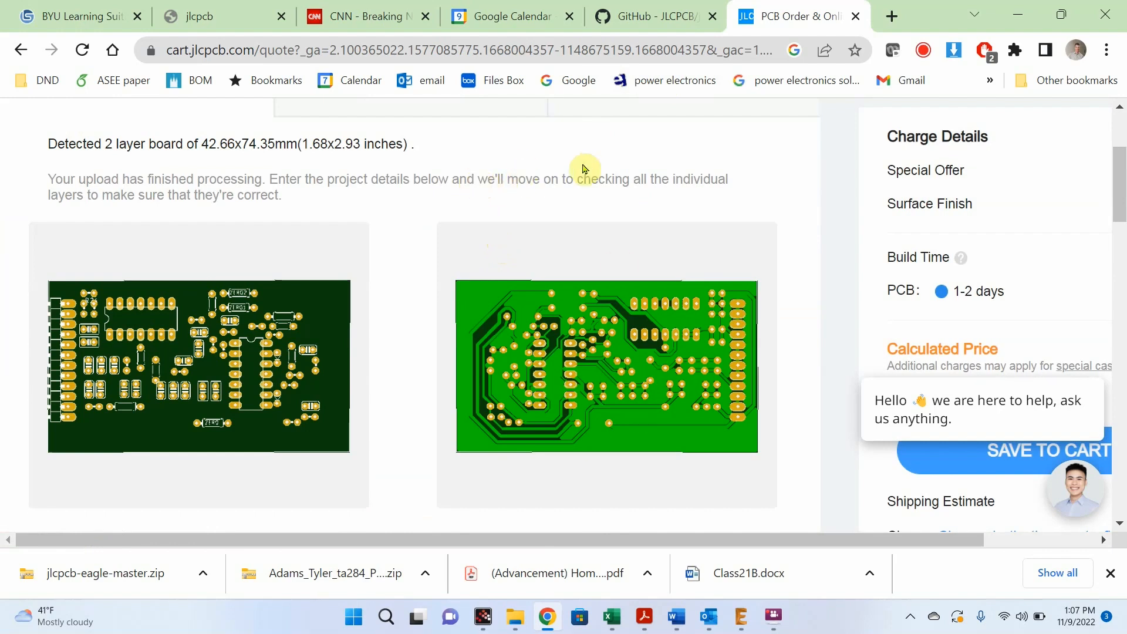
{"action": "scroll", "coordinate": [230, 221], "scroll_direction": "down", "scroll_amount": 5}
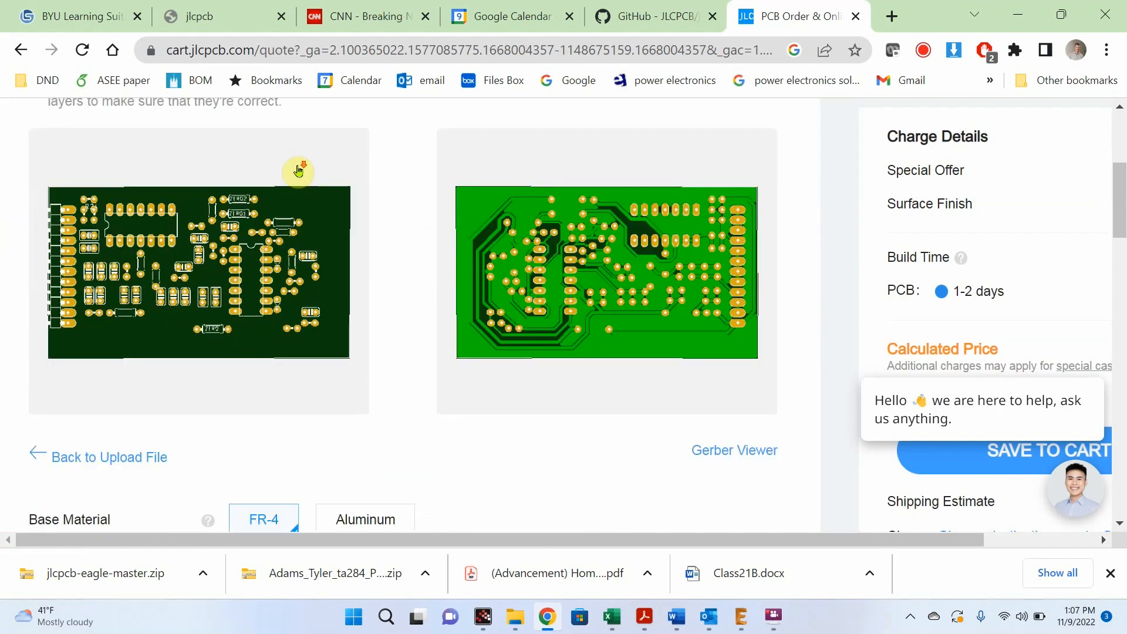
{"action": "scroll", "coordinate": [230, 293], "scroll_direction": "up", "scroll_amount": 3}
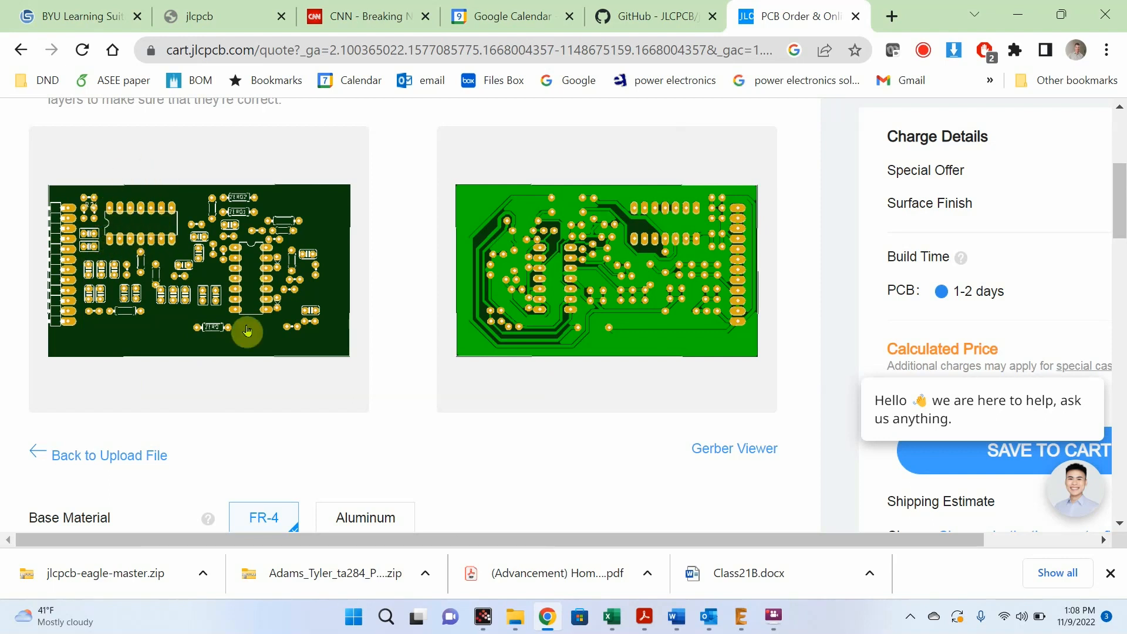
{"action": "scroll", "coordinate": [226, 235], "scroll_direction": "down", "scroll_amount": 2}
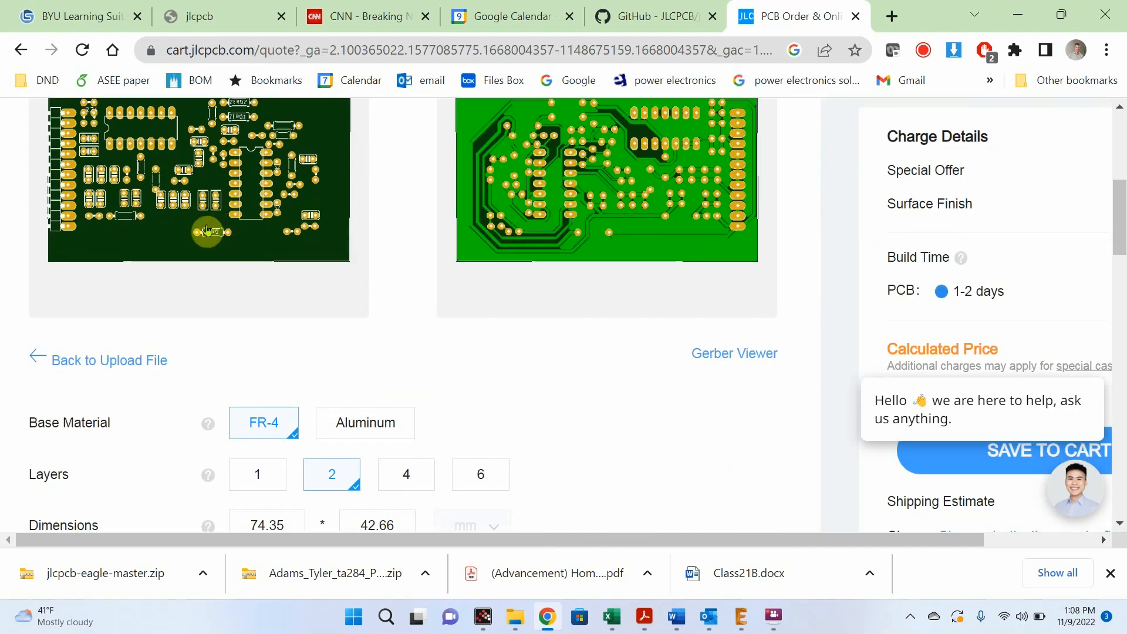
{"action": "scroll", "coordinate": [216, 227], "scroll_direction": "up", "scroll_amount": 2}
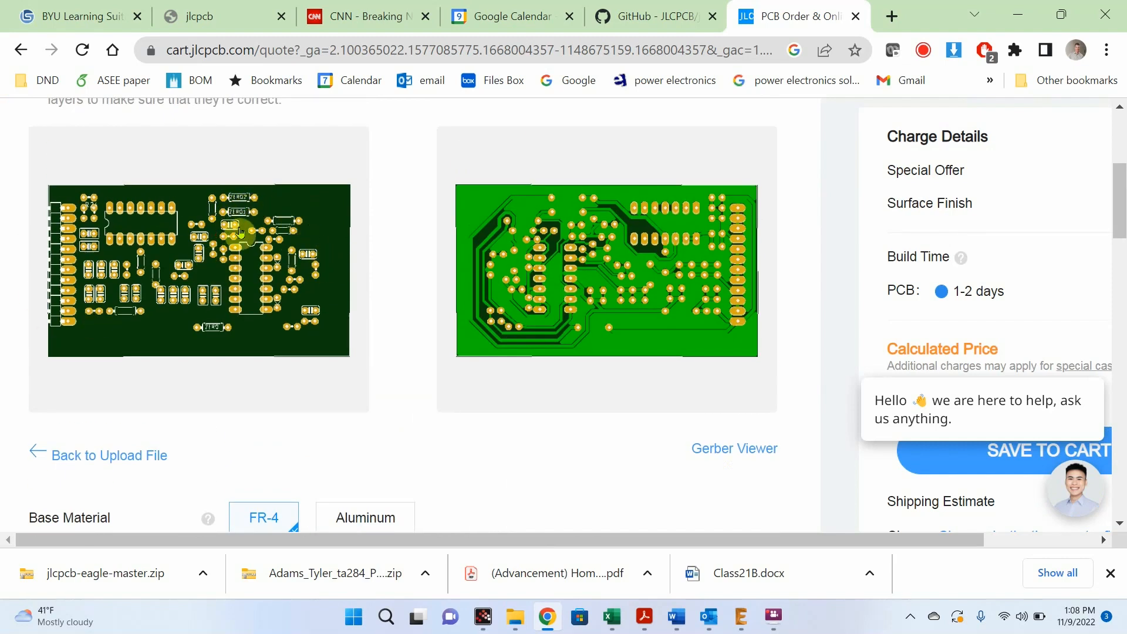
{"action": "scroll", "coordinate": [194, 239], "scroll_direction": "down", "scroll_amount": 5}
{"action": "scroll", "coordinate": [398, 274], "scroll_direction": "up", "scroll_amount": 6}
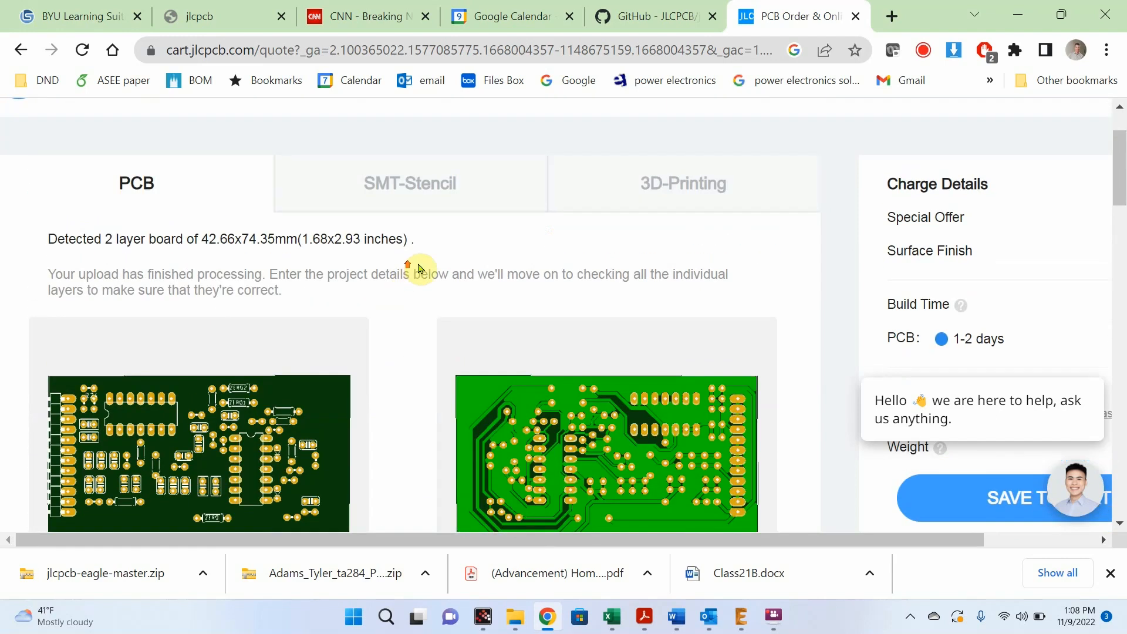
{"action": "scroll", "coordinate": [562, 258], "scroll_direction": "down", "scroll_amount": 5}
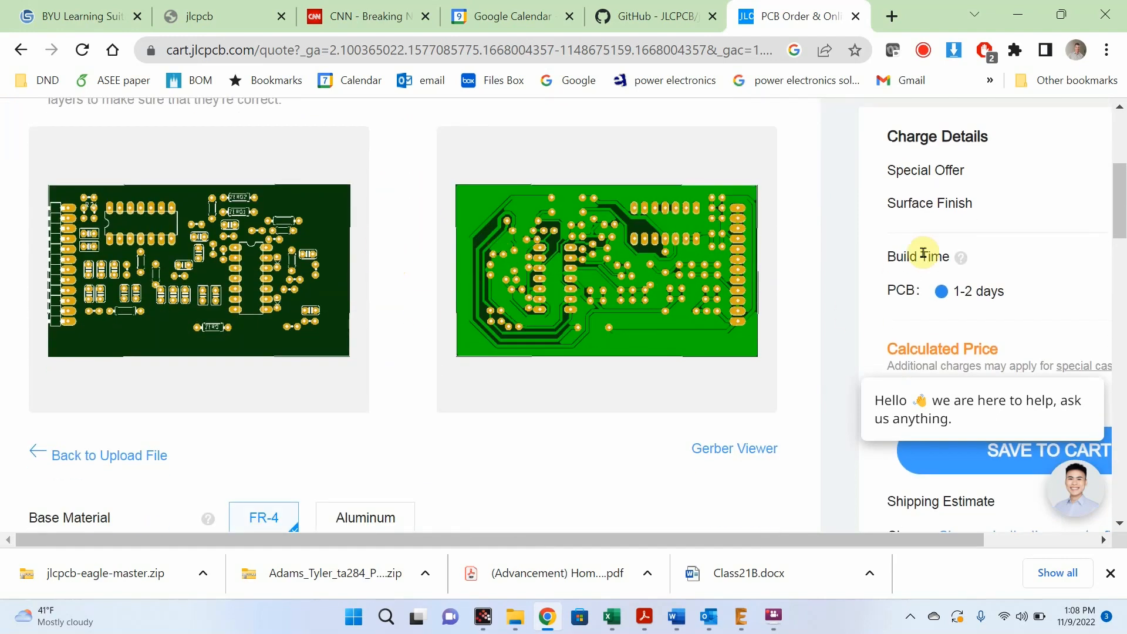
{"action": "scroll", "coordinate": [699, 277], "scroll_direction": "down", "scroll_amount": 3}
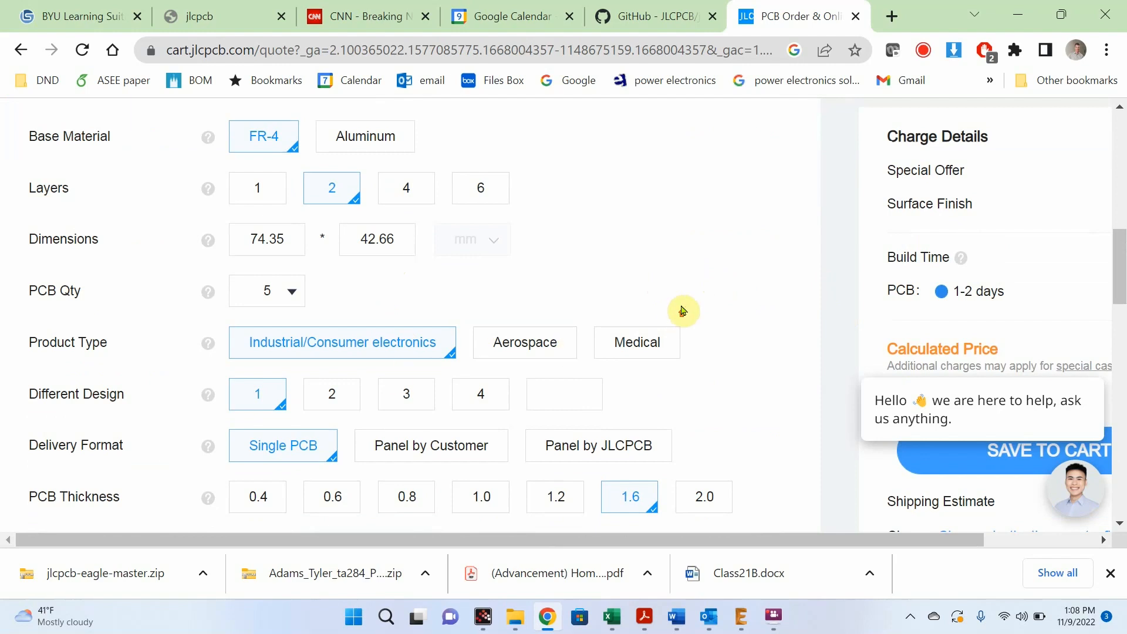
{"action": "scroll", "coordinate": [603, 241], "scroll_direction": "up", "scroll_amount": 3}
{"action": "scroll", "coordinate": [433, 201], "scroll_direction": "up", "scroll_amount": 8}
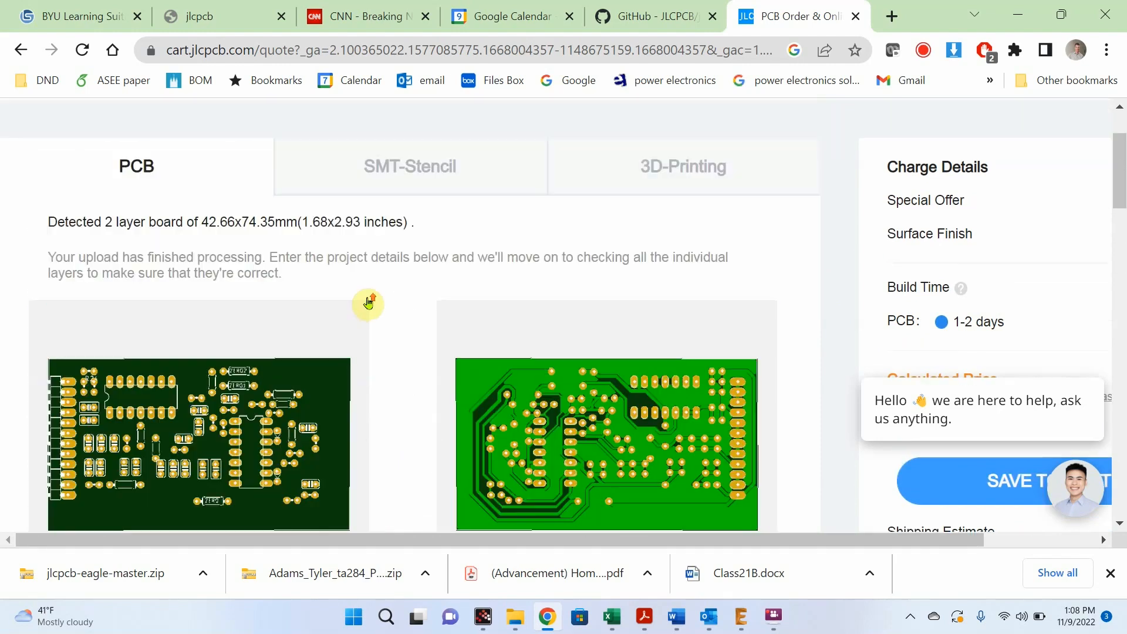
{"action": "scroll", "coordinate": [475, 310], "scroll_direction": "down", "scroll_amount": 5}
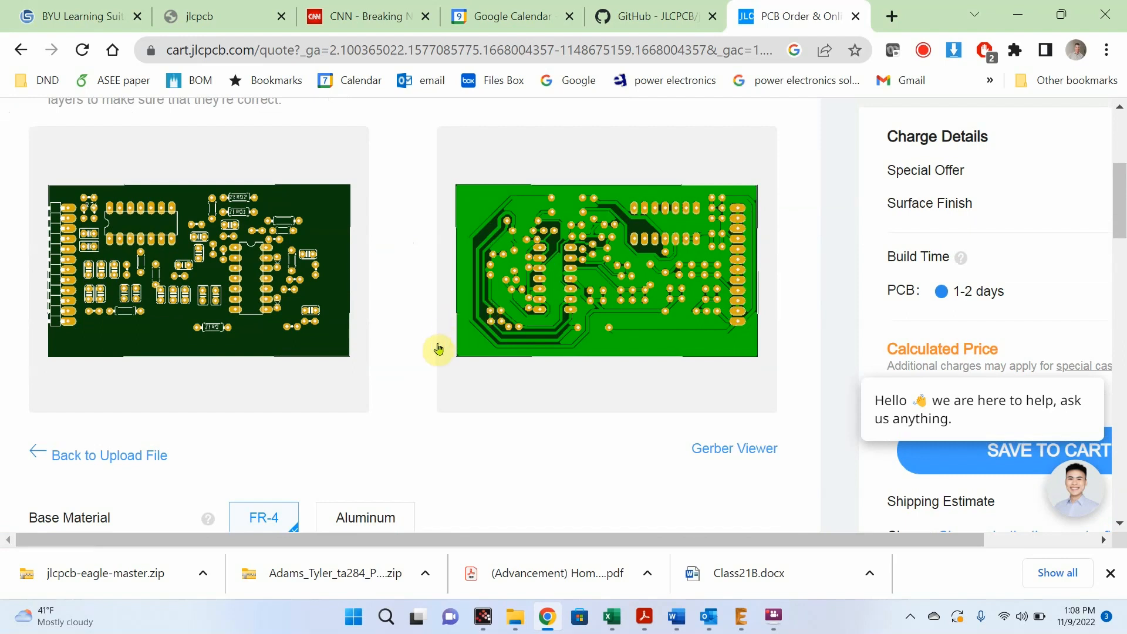
{"action": "scroll", "coordinate": [439, 345], "scroll_direction": "down", "scroll_amount": 13}
{"action": "scroll", "coordinate": [443, 342], "scroll_direction": "up", "scroll_amount": 18}
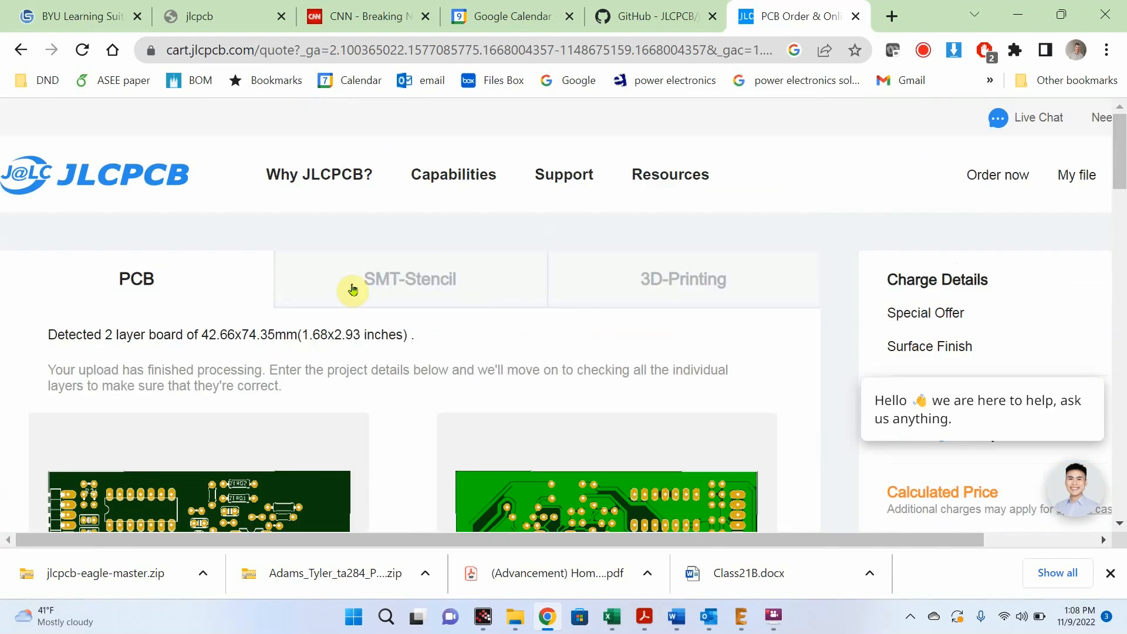
{"action": "scroll", "coordinate": [458, 267], "scroll_direction": "down", "scroll_amount": 5}
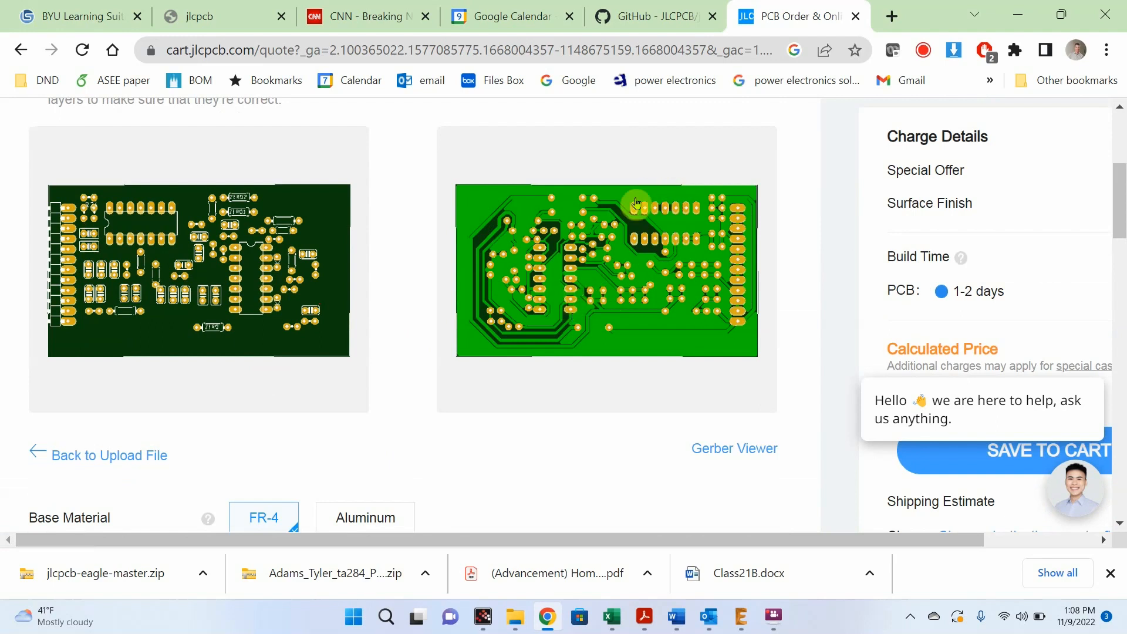
Check the PCB ZIP assignment in BYU Learning Suite, and switch to the ee340 folder in File Explorer to locate Reciever Board_2022-11-09.zip
{"action": "key", "text": "ctrl+1"}
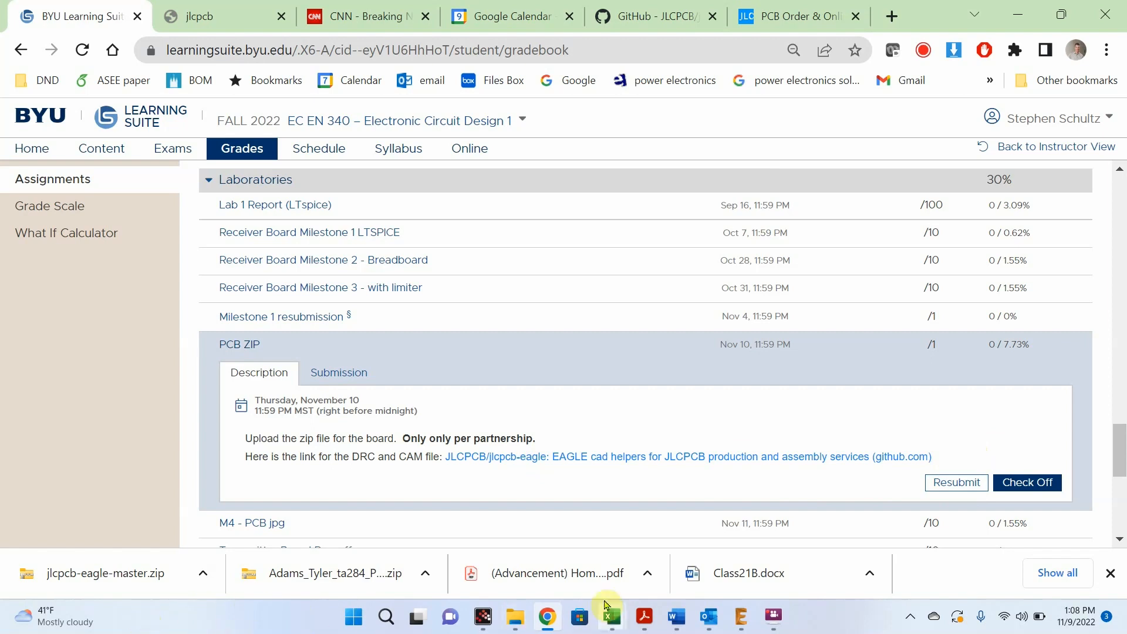
{"action": "mouse_move", "coordinate": [513, 627]}
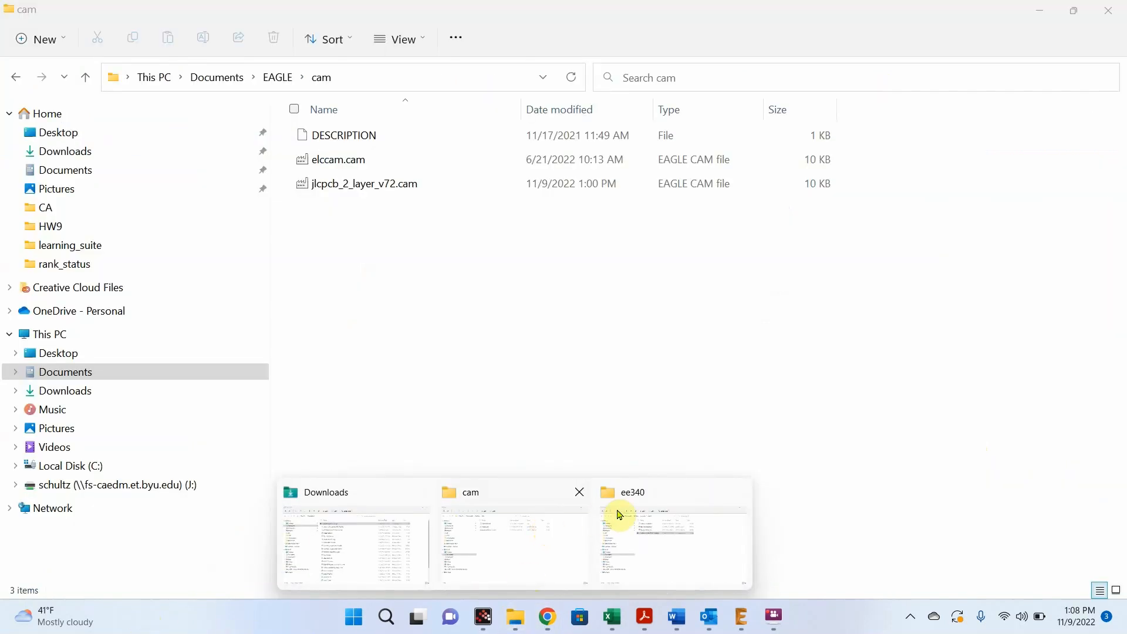
{"action": "left_click", "coordinate": [644, 515]}
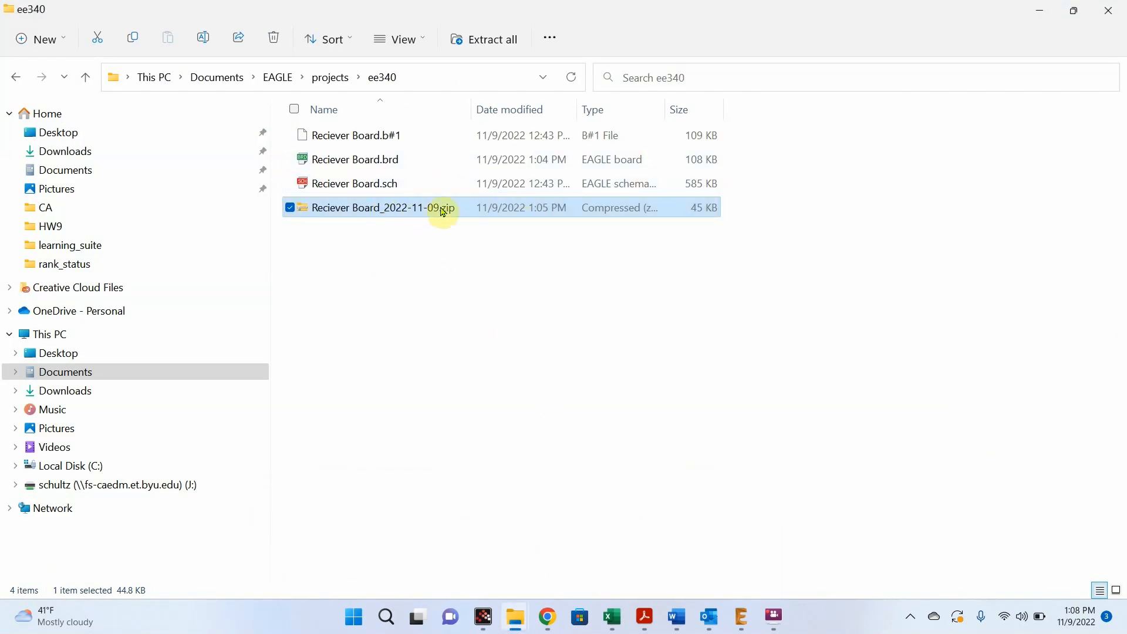